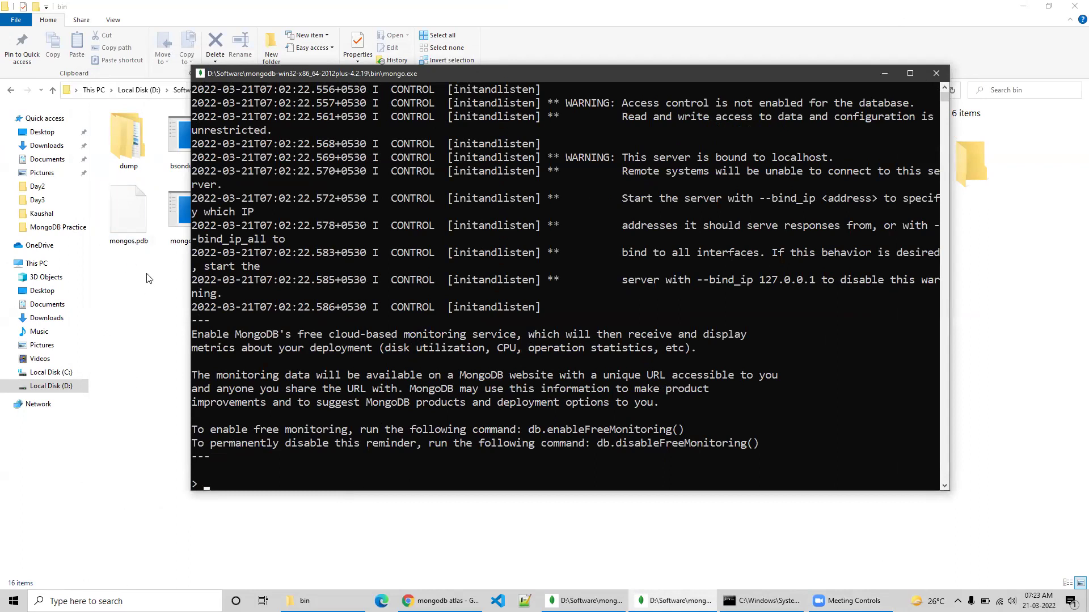
Open a command prompt in the MongoDB bin folder and move its window below the folder's first row of files
{"action": "left_click", "coordinate": [147, 294]}
{"action": "left_click", "coordinate": [426, 94]}
{"action": "type", "text": "cmd"}
{"action": "key", "text": "Return"}
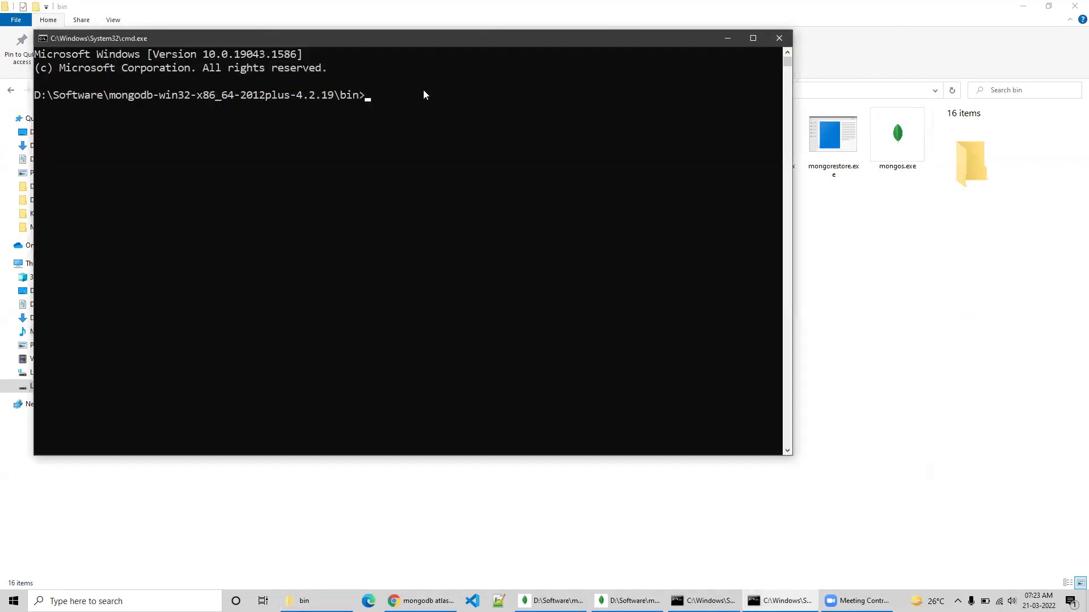
{"action": "left_click_drag", "start_coordinate": [420, 48], "coordinate": [647, 81]}
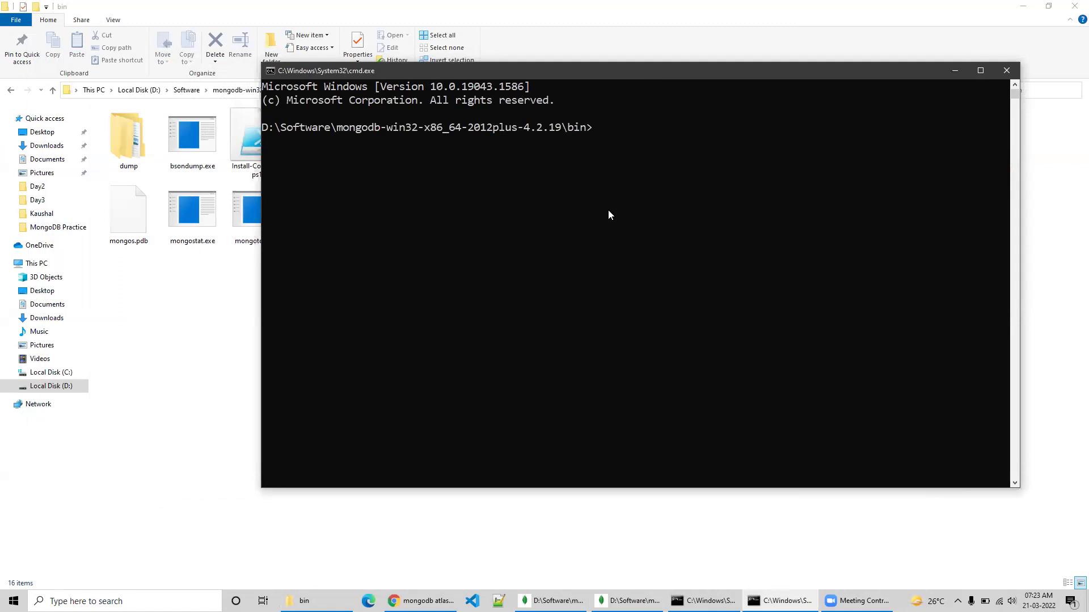
{"action": "left_click_drag", "start_coordinate": [607, 68], "coordinate": [563, 219]}
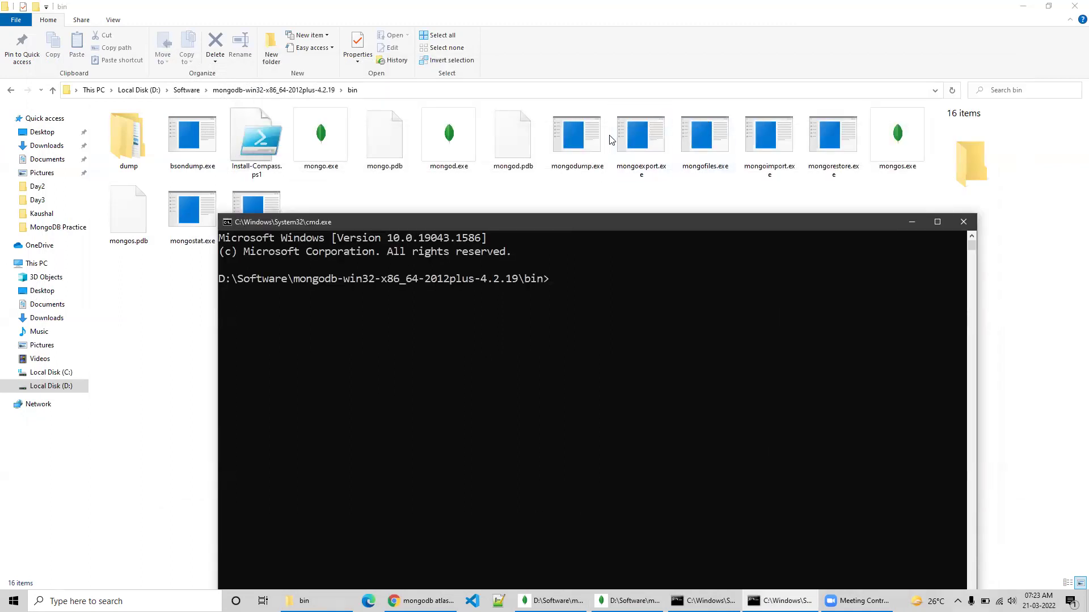
{"action": "left_click", "coordinate": [915, 127]}
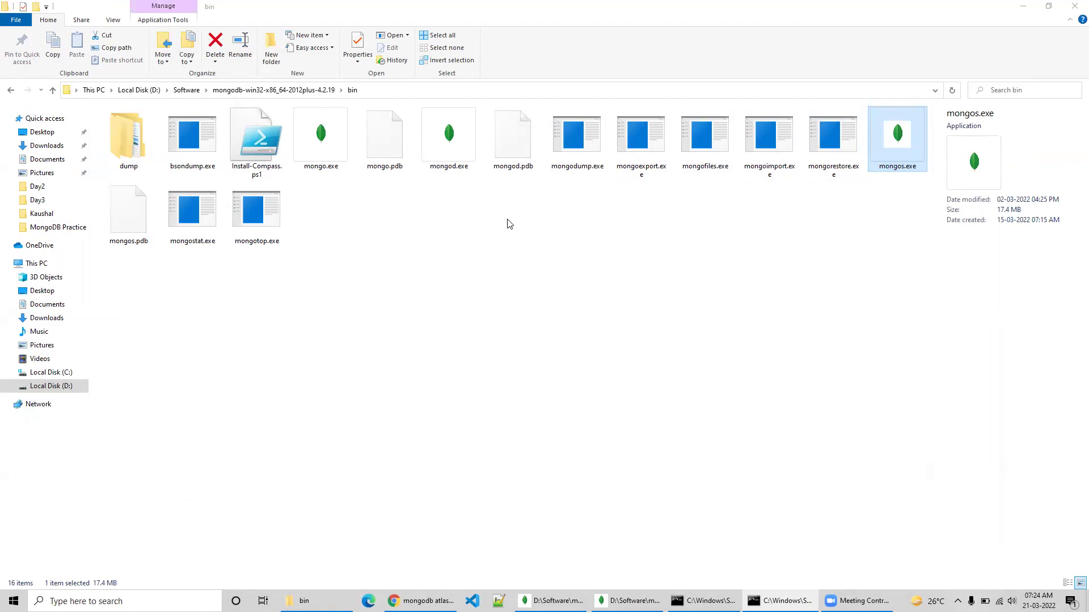
{"action": "left_click", "coordinate": [716, 140]}
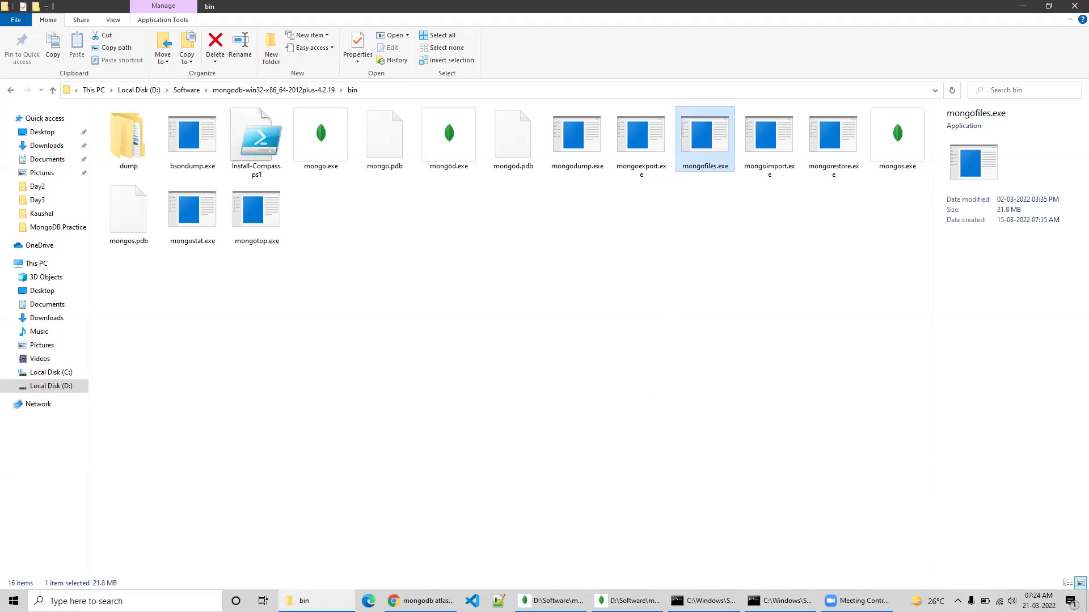
{"action": "mouse_move", "coordinate": [780, 601]}
{"action": "left_click", "coordinate": [372, 92]}
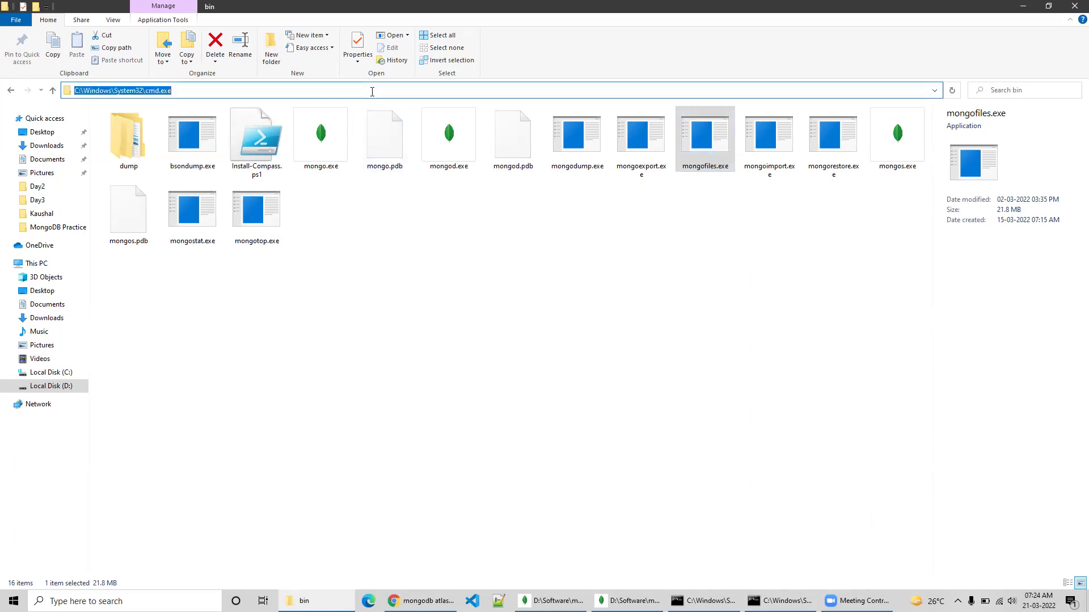
{"action": "left_click", "coordinate": [422, 377]}
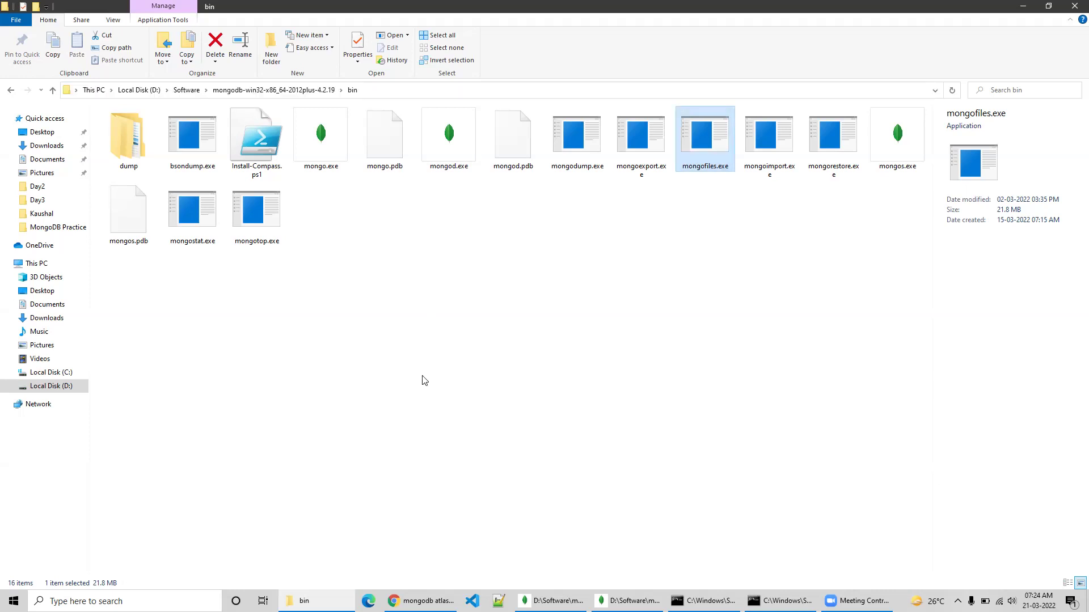
{"action": "left_click", "coordinate": [393, 90]}
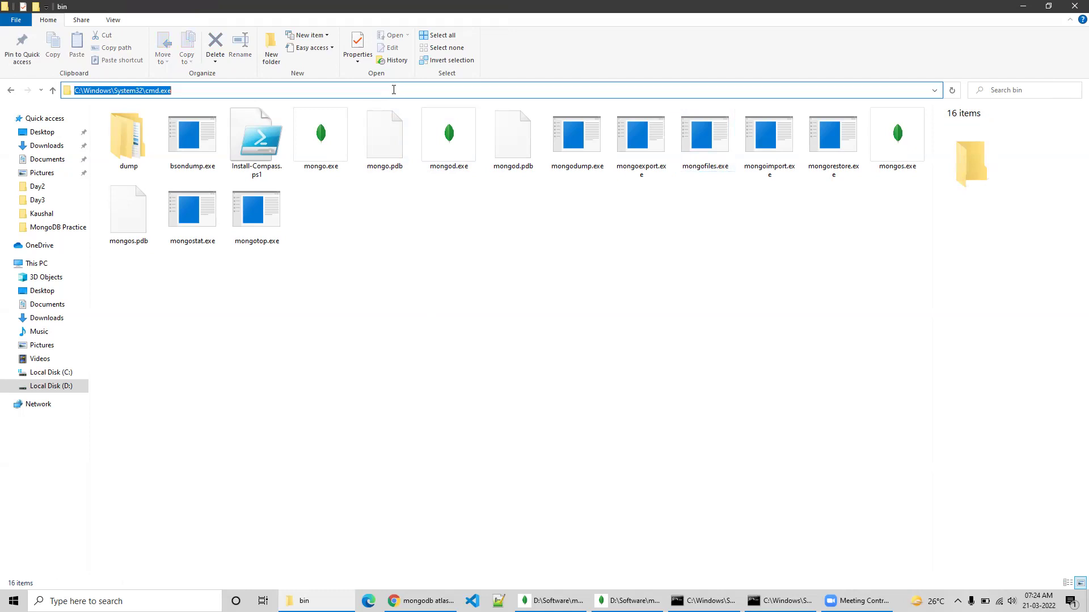
{"action": "left_click", "coordinate": [359, 398]}
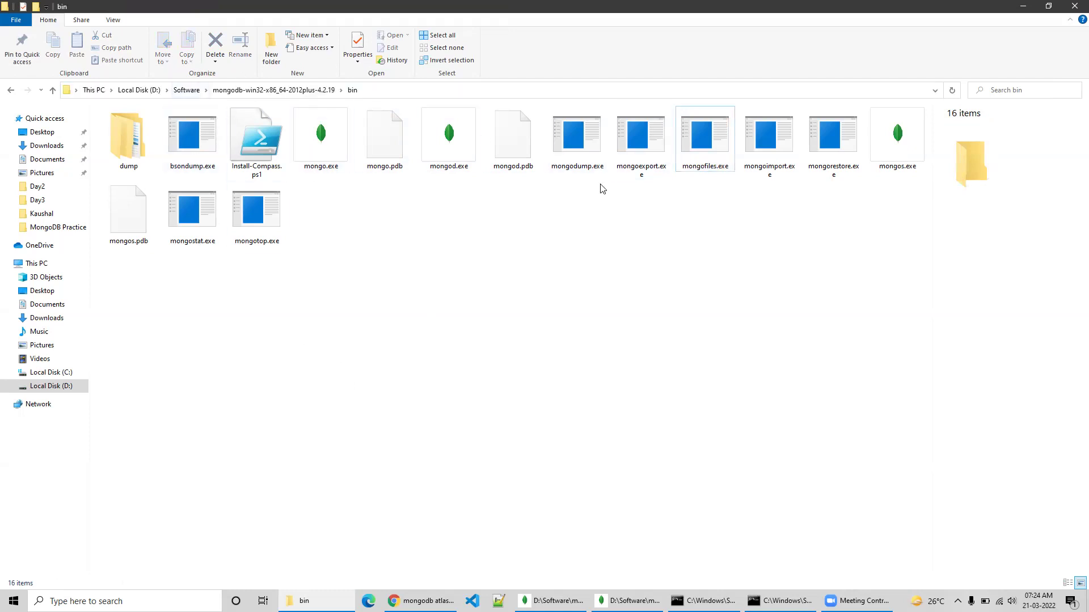
{"action": "left_click", "coordinate": [723, 139]}
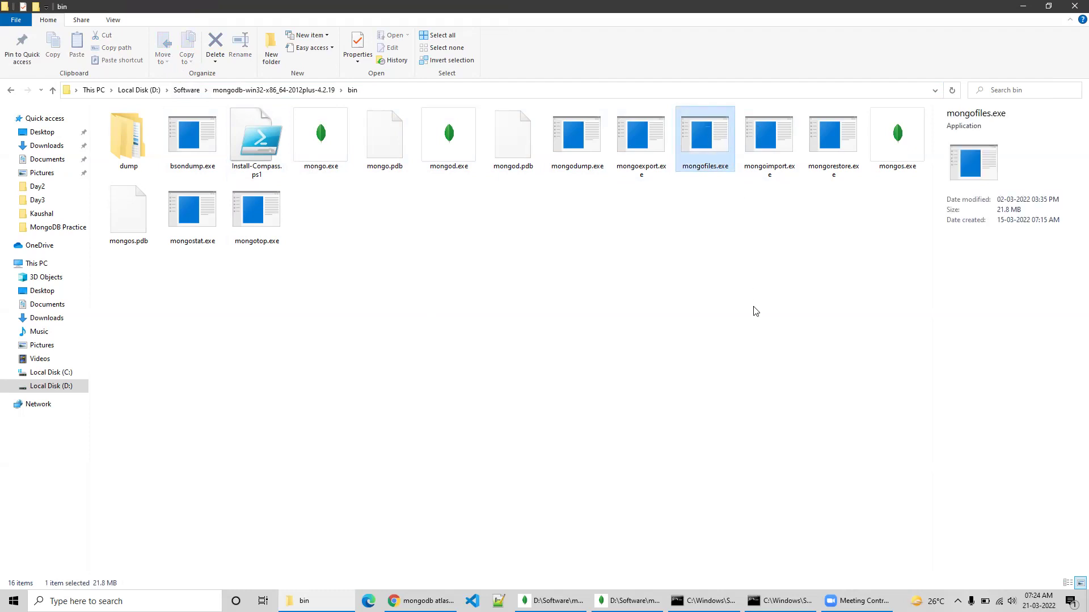
{"action": "left_click", "coordinate": [245, 376]}
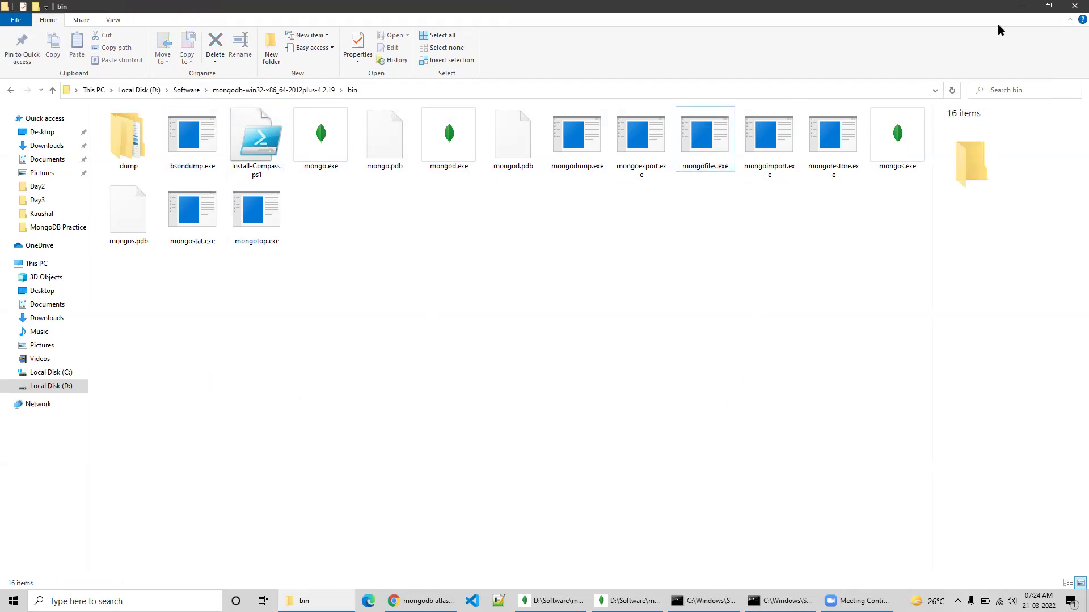
{"action": "left_click", "coordinate": [1026, 4]}
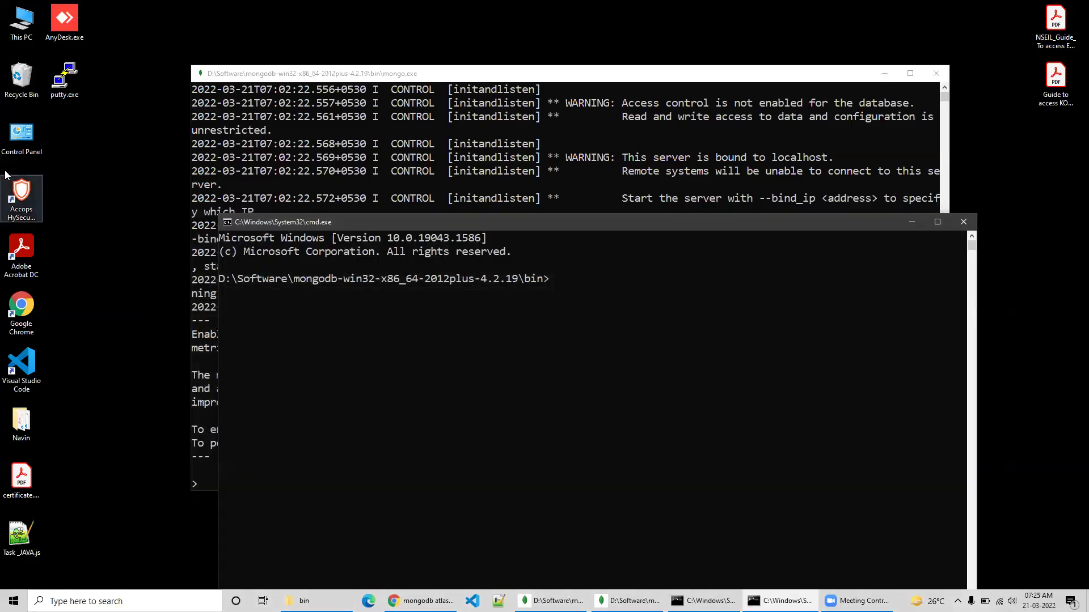
{"action": "right_click", "coordinate": [13, 29]}
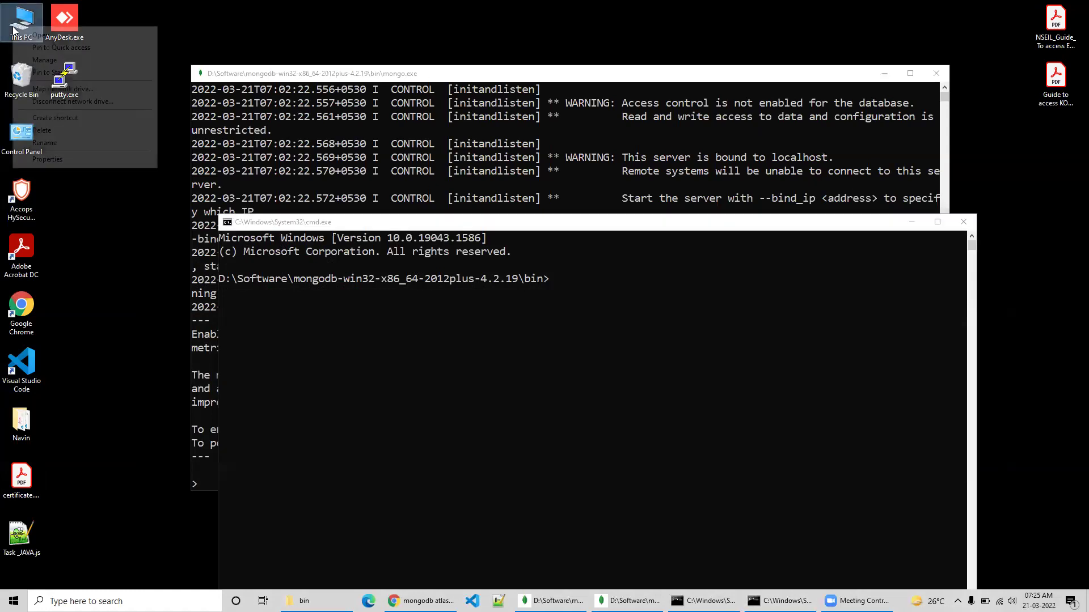
{"action": "left_click", "coordinate": [82, 160]}
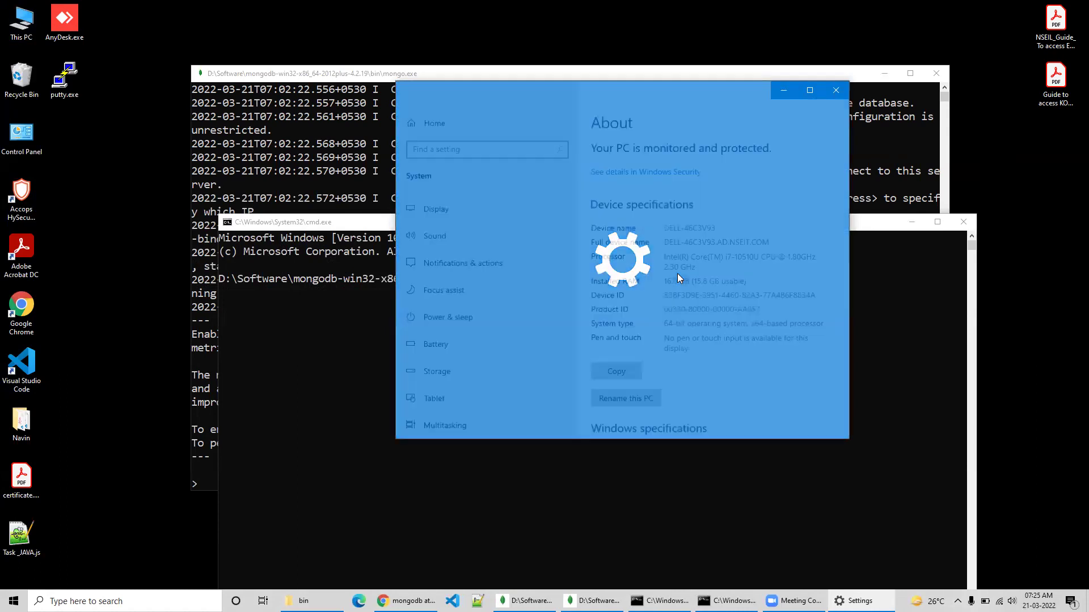
{"action": "left_click", "coordinate": [835, 91]}
Open the Environment Variables dialog from the computer's advanced system settings and enlarge it
{"action": "double_click", "coordinate": [25, 20]}
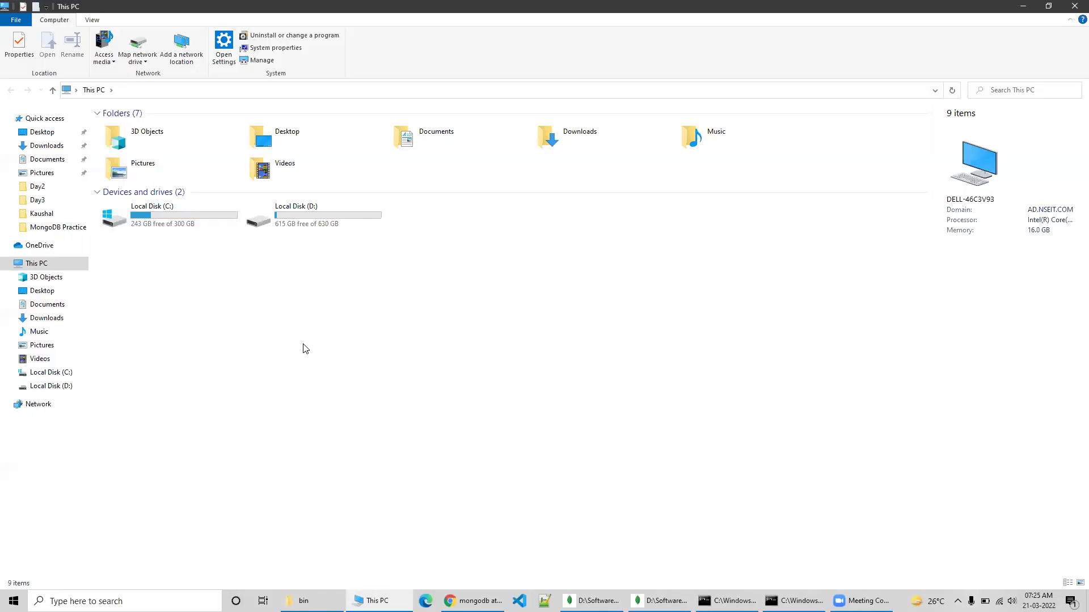
{"action": "right_click", "coordinate": [304, 348]}
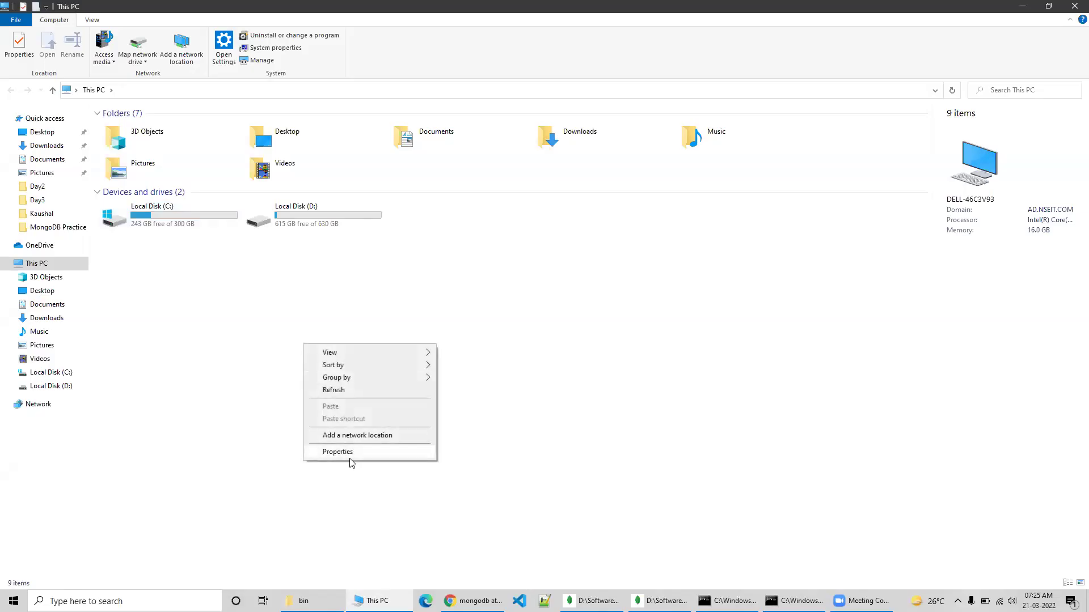
{"action": "left_click", "coordinate": [358, 452]}
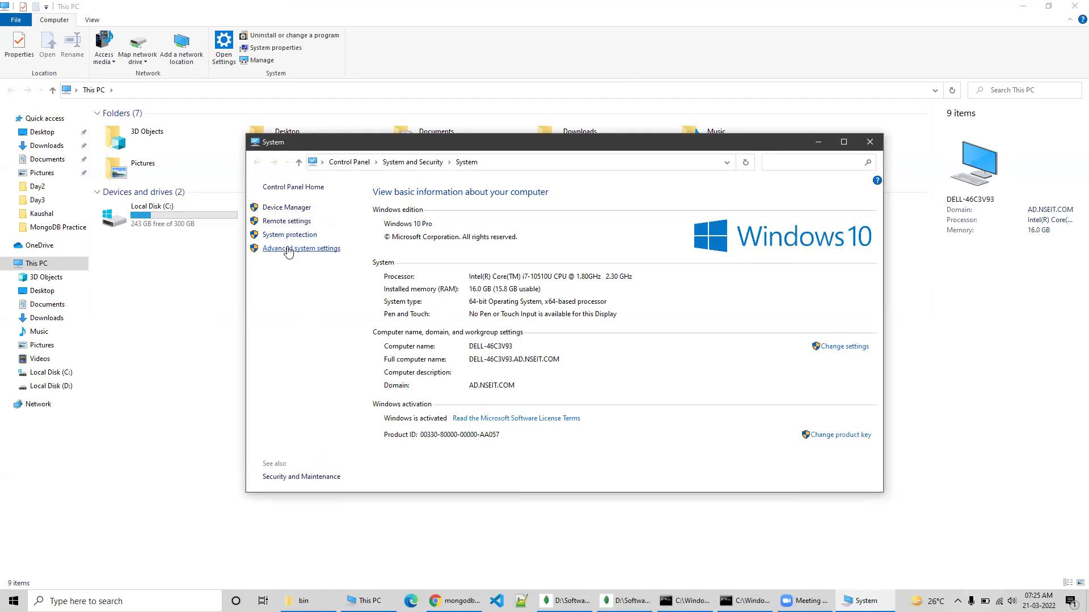
{"action": "left_click", "coordinate": [288, 251]}
{"action": "left_click", "coordinate": [234, 267]}
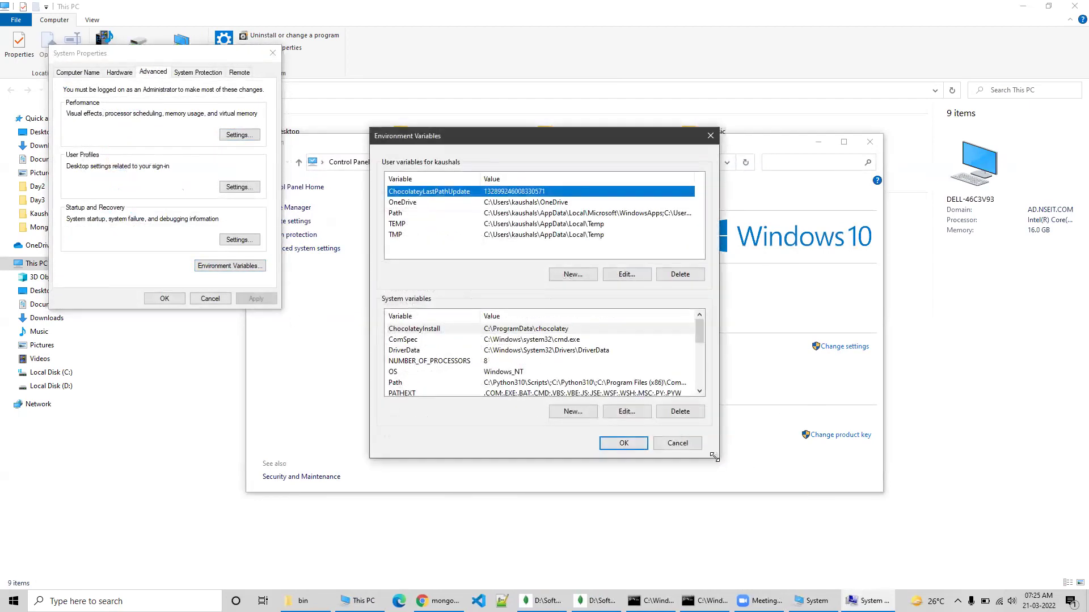
{"action": "left_click_drag", "start_coordinate": [716, 455], "coordinate": [907, 518]}
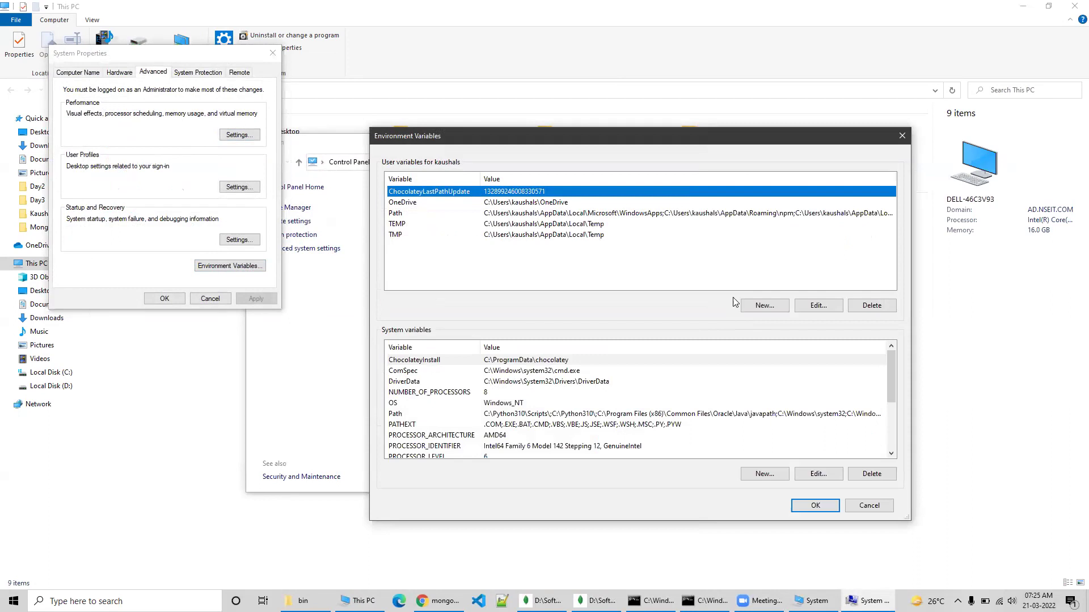
Start a new user variable named path with the value C:\Windows\System32\cmd.exe
{"action": "left_click", "coordinate": [763, 307]}
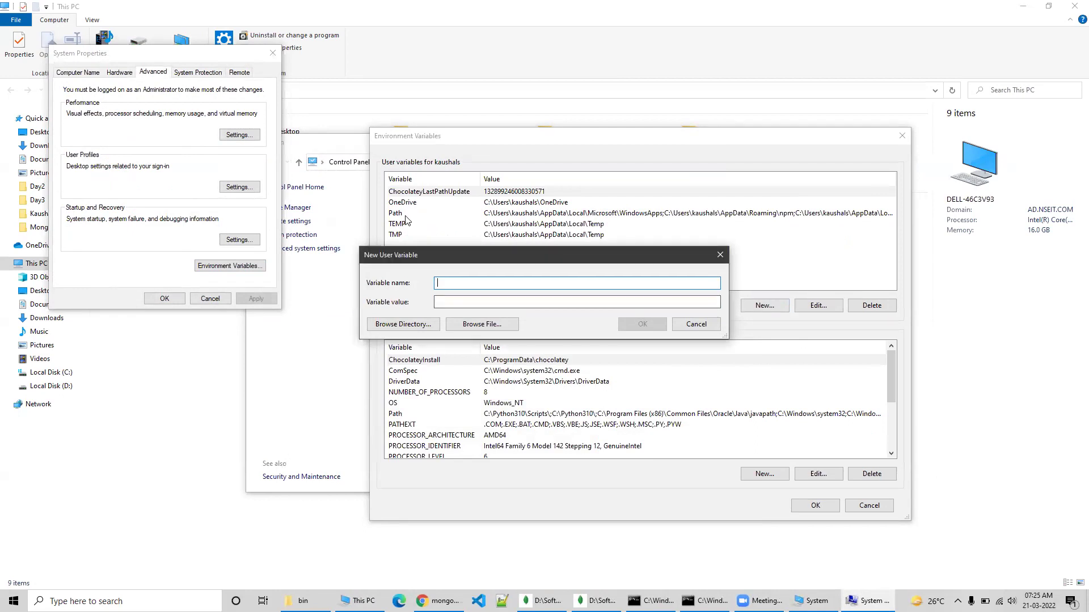
{"action": "left_click", "coordinate": [699, 326]}
{"action": "left_click", "coordinate": [403, 216]}
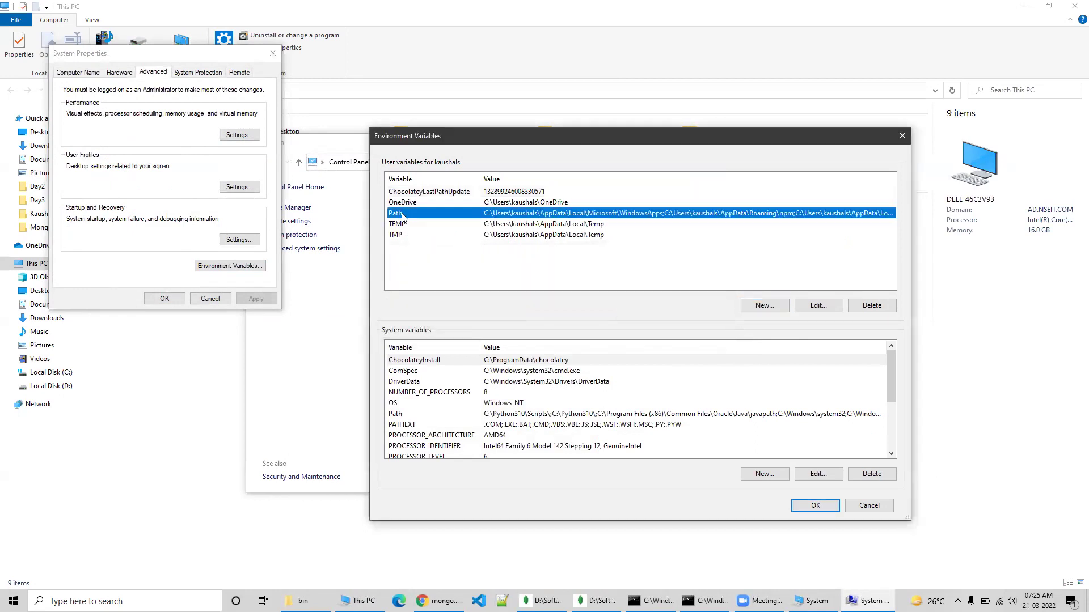
{"action": "left_click", "coordinate": [764, 306]}
{"action": "type", "text": "path"}
{"action": "left_click", "coordinate": [442, 301]}
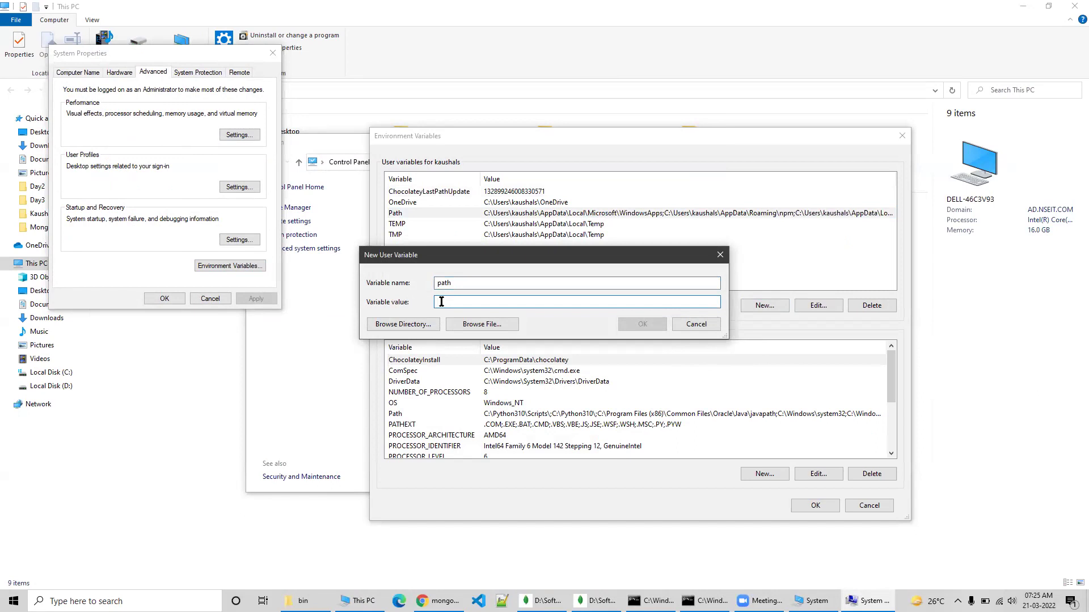
{"action": "type", "text": "C:\\Windows\\System32\\cmd.exe"}
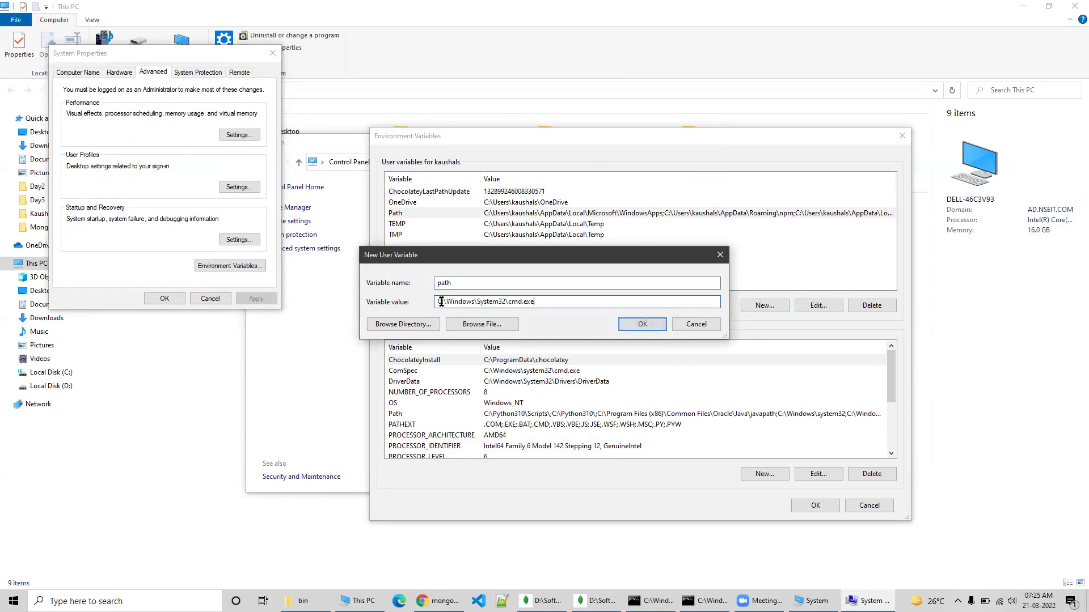
Clear the value of the new path user variable
{"action": "key", "text": "BackSpace"}
{"action": "key", "text": "BackSpace"}
{"action": "key", "text": "BackSpace"}
{"action": "key", "text": "BackSpace"}
{"action": "key", "text": "BackSpace"}
{"action": "key", "text": "BackSpace"}
{"action": "key", "text": "BackSpace"}
{"action": "key", "text": "BackSpace"}
{"action": "key", "text": "BackSpace"}
{"action": "key", "text": "BackSpace"}
{"action": "key", "text": "BackSpace"}
{"action": "key", "text": "BackSpace"}
{"action": "key", "text": "BackSpace"}
{"action": "key", "text": "BackSpace"}
{"action": "key", "text": "BackSpace"}
{"action": "key", "text": "BackSpace"}
{"action": "key", "text": "BackSpace"}
{"action": "key", "text": "BackSpace"}
{"action": "key", "text": "BackSpace"}
{"action": "key", "text": "BackSpace"}
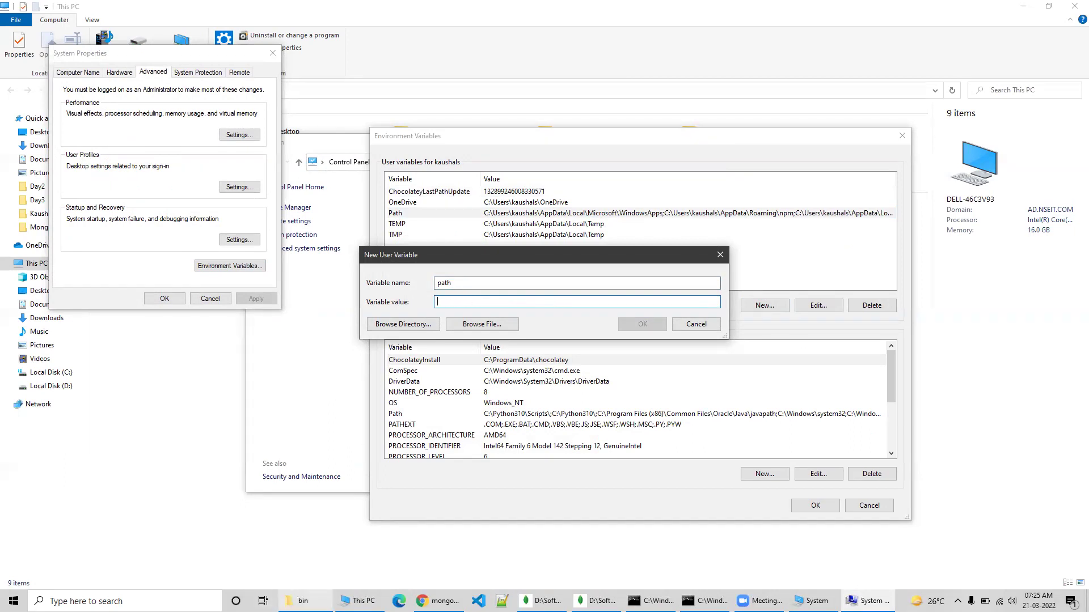
Copy the full folder path D:\Software\mongodb-win32-x86_64-2012plus-4.2.19\bin from the reopened MongoDB bin folder
{"action": "left_click", "coordinate": [302, 601]}
{"action": "left_click", "coordinate": [381, 90]}
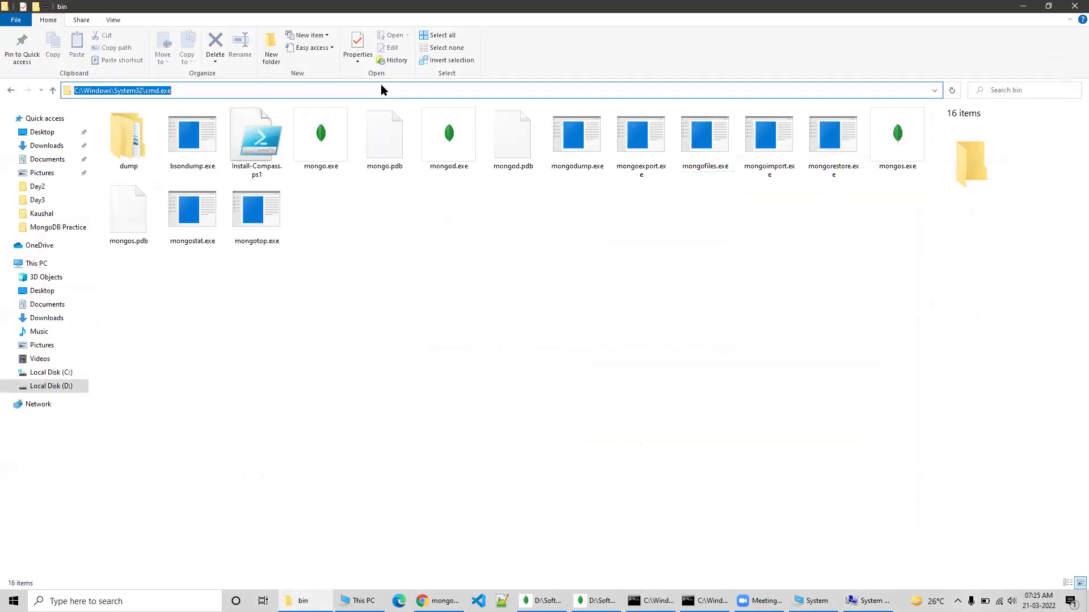
{"action": "left_click", "coordinate": [300, 91]}
{"action": "key", "text": "BackSpace"}
{"action": "key", "text": "BackSpace"}
{"action": "key", "text": "BackSpace"}
{"action": "key", "text": "BackSpace"}
{"action": "key", "text": "BackSpace"}
{"action": "key", "text": "BackSpace"}
{"action": "key", "text": "BackSpace"}
{"action": "key", "text": "BackSpace"}
{"action": "key", "text": "BackSpace"}
{"action": "key", "text": "BackSpace"}
{"action": "key", "text": "BackSpace"}
{"action": "key", "text": "BackSpace"}
{"action": "key", "text": "BackSpace"}
{"action": "key", "text": "BackSpace"}
{"action": "key", "text": "BackSpace"}
{"action": "key", "text": "BackSpace"}
{"action": "key", "text": "BackSpace"}
{"action": "key", "text": "BackSpace"}
{"action": "key", "text": "BackSpace"}
{"action": "key", "text": "BackSpace"}
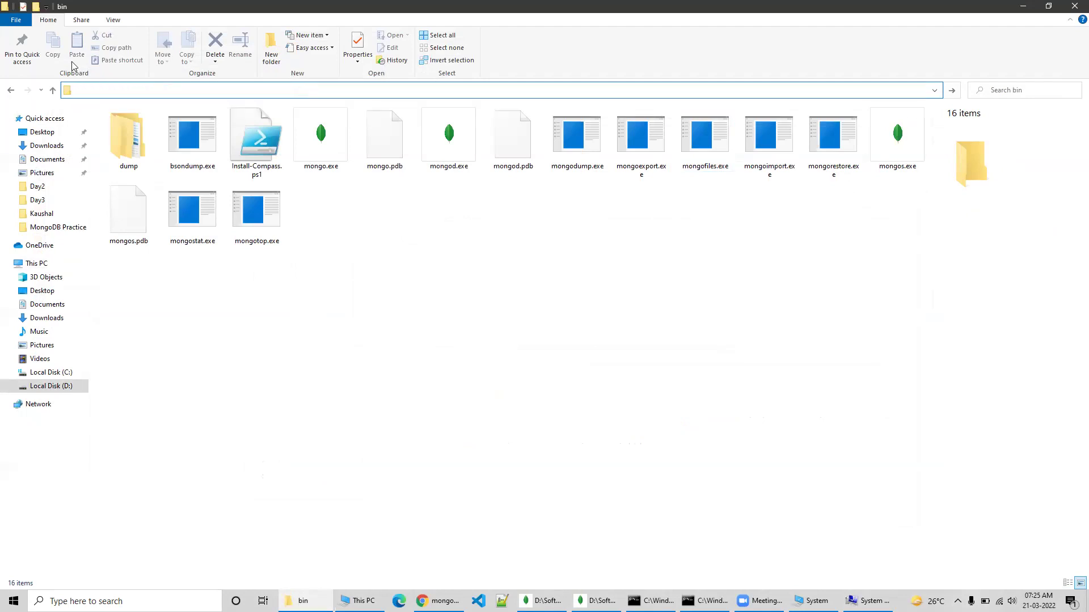
{"action": "left_click", "coordinate": [11, 90]}
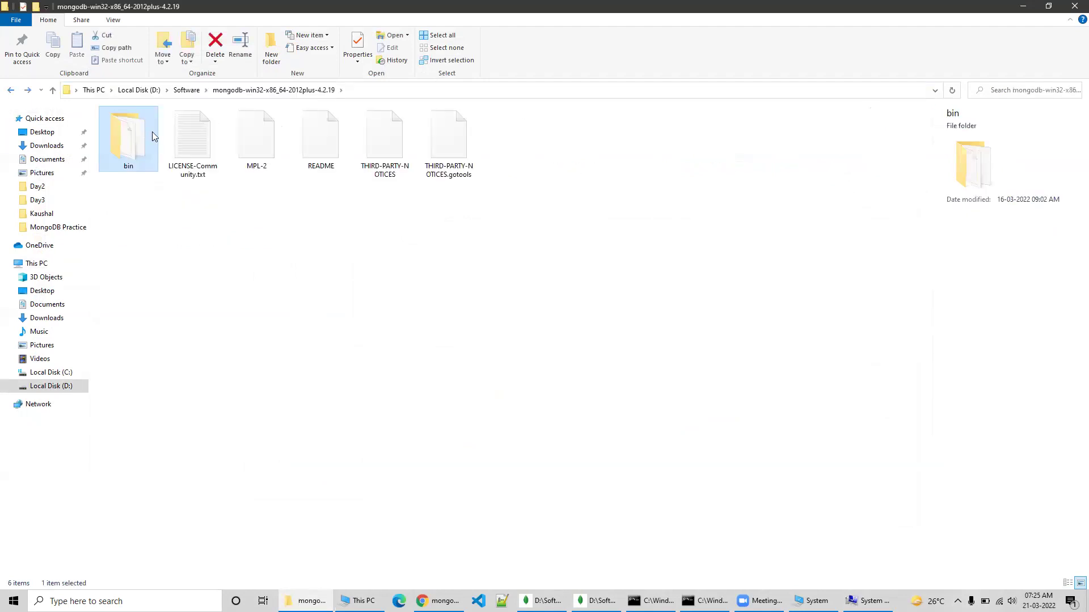
{"action": "double_click", "coordinate": [152, 133]}
{"action": "left_click", "coordinate": [378, 89]}
{"action": "key", "text": "ctrl+c"}
{"action": "right_click", "coordinate": [225, 88]}
{"action": "left_click", "coordinate": [259, 130]}
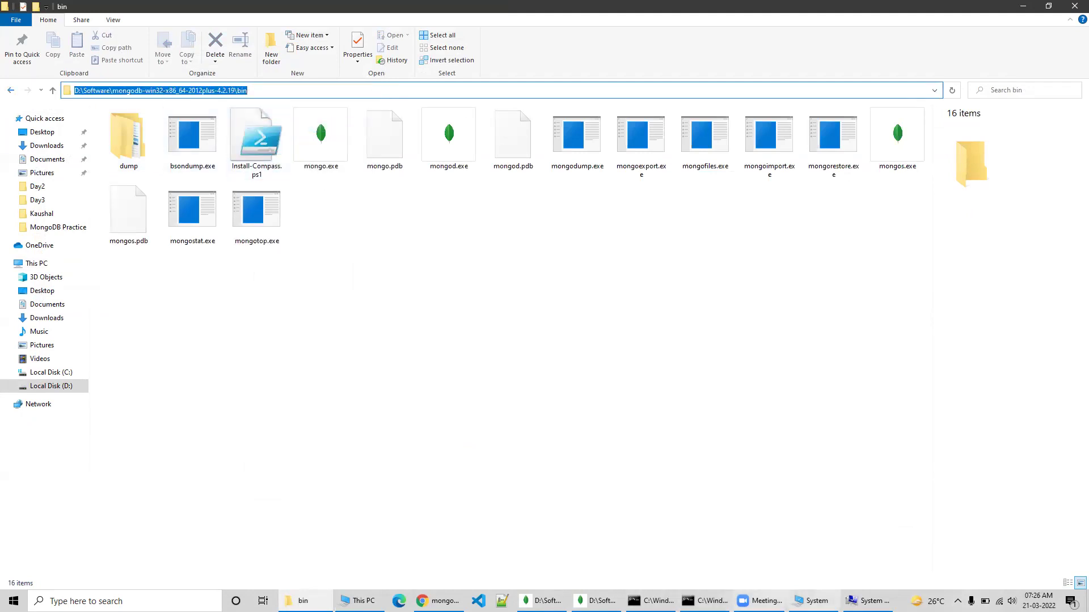
Try adding the path user variable with the value D:\Software\mongodb-win32-x86_64-2012plus-4.2.19\bin, and discard the environment variable changes
{"action": "left_click", "coordinate": [868, 601]}
{"action": "left_click", "coordinate": [529, 307]}
{"action": "right_click", "coordinate": [526, 308]}
{"action": "left_click", "coordinate": [552, 356]}
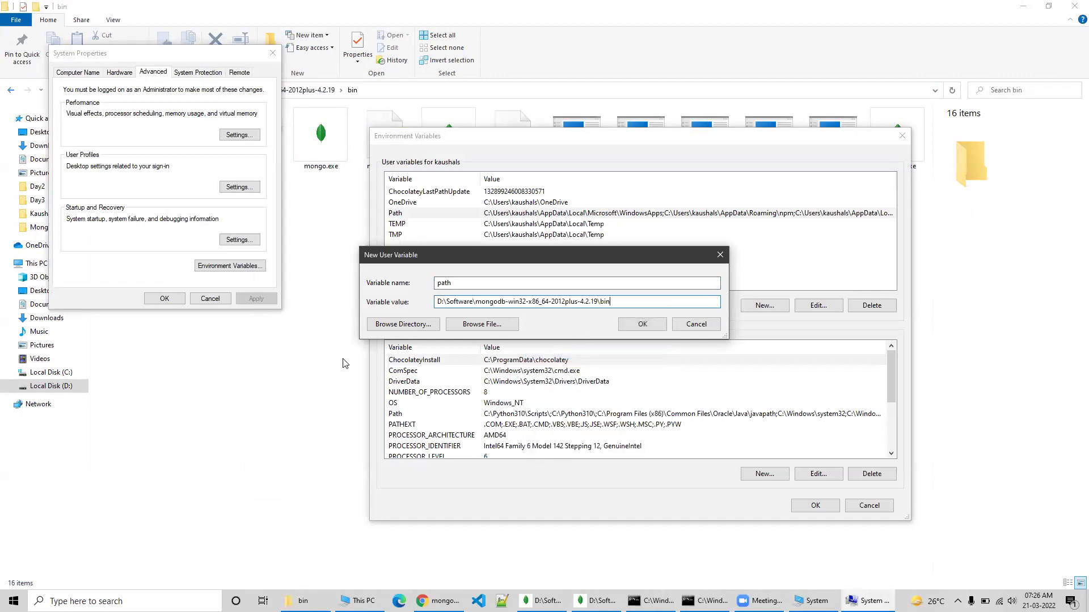
{"action": "left_click", "coordinate": [643, 325]}
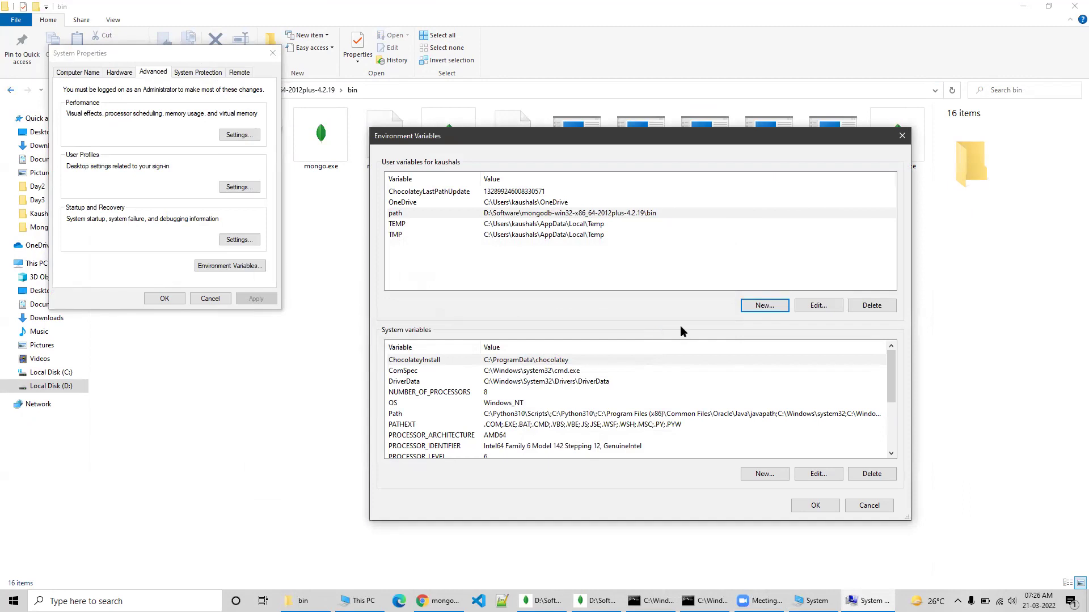
{"action": "left_click", "coordinate": [498, 215]}
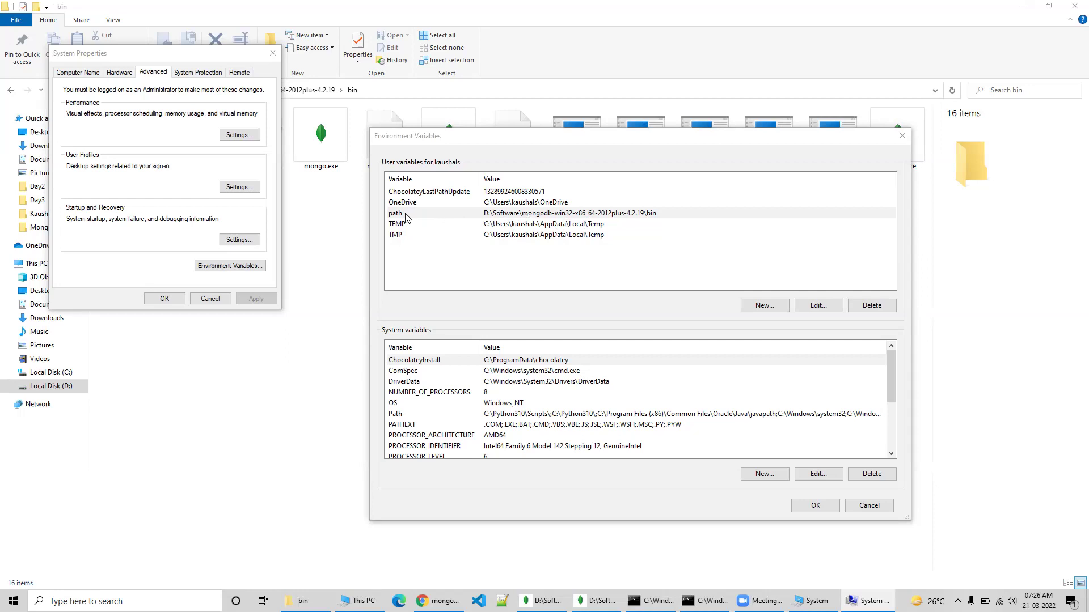
{"action": "left_click", "coordinate": [877, 505]}
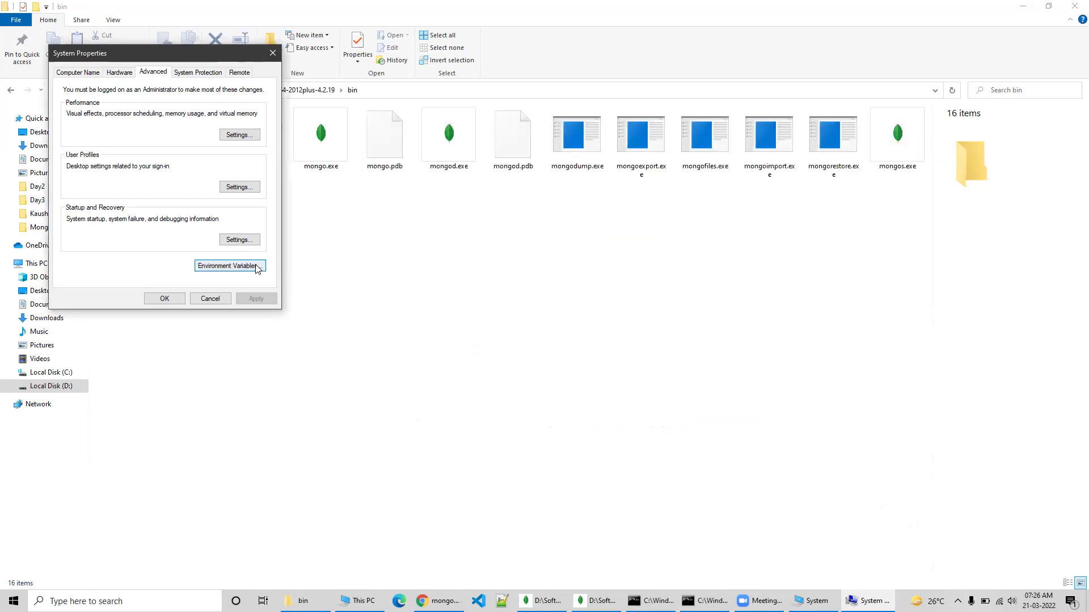
{"action": "left_click", "coordinate": [257, 268]}
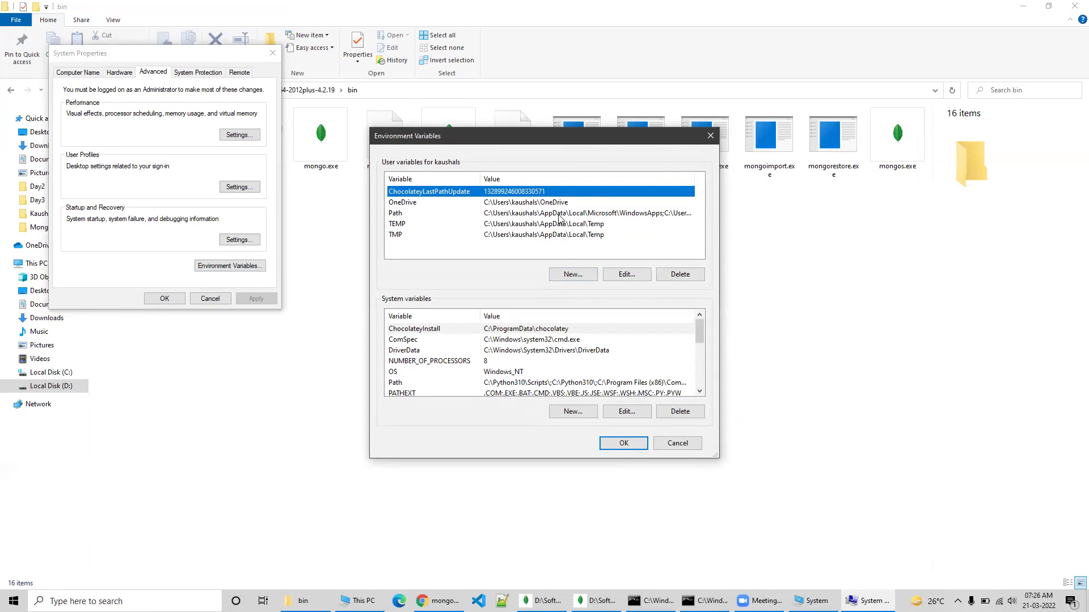
{"action": "left_click_drag", "start_coordinate": [719, 217], "coordinate": [999, 238]}
{"action": "left_click", "coordinate": [849, 275]}
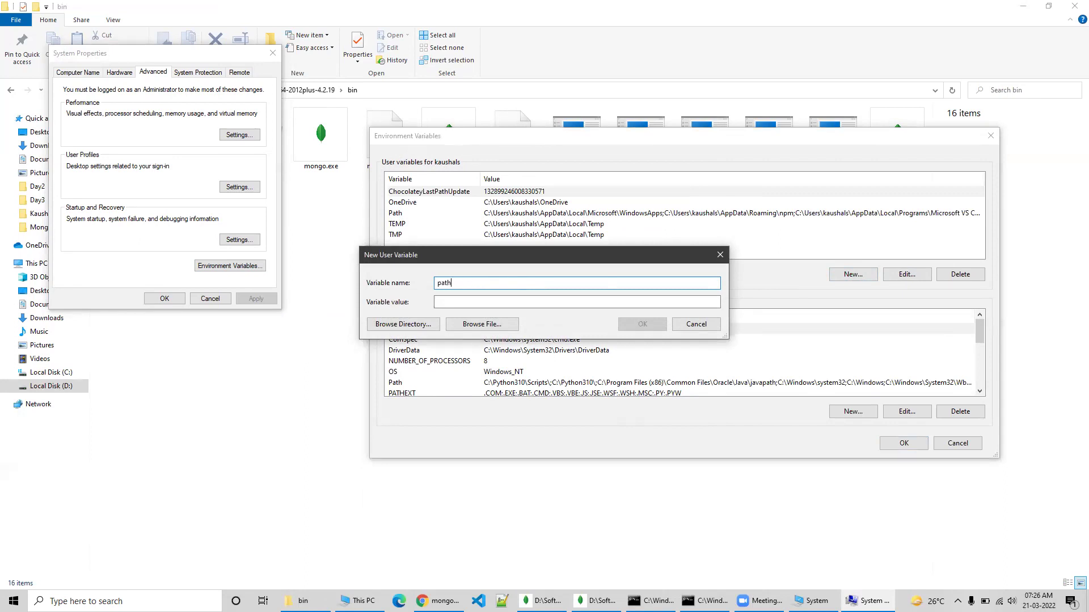
{"action": "left_click", "coordinate": [450, 304]}
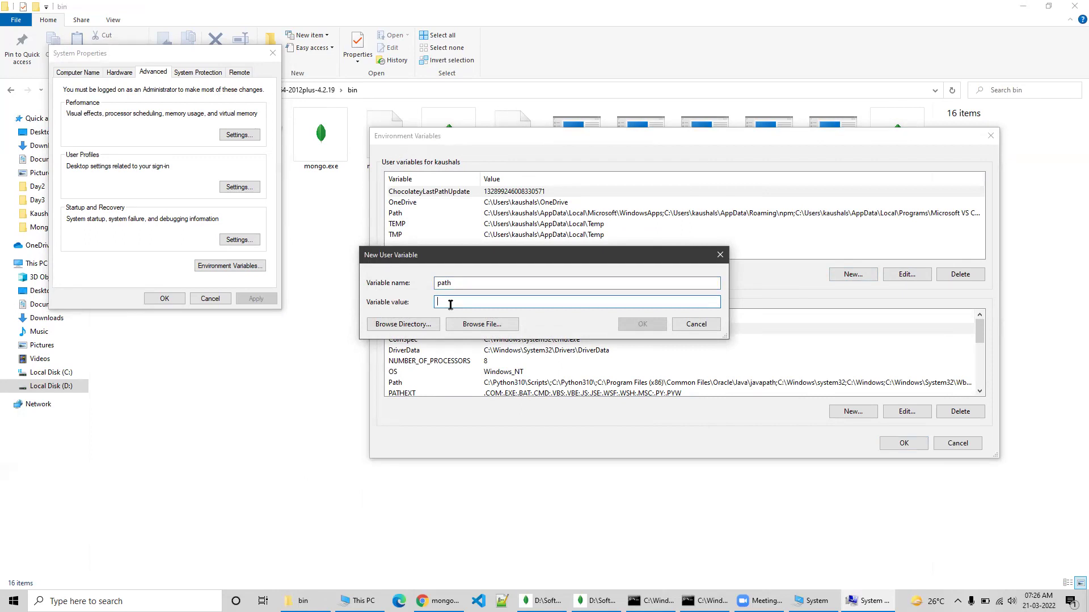
{"action": "key", "text": "ctrl+v"}
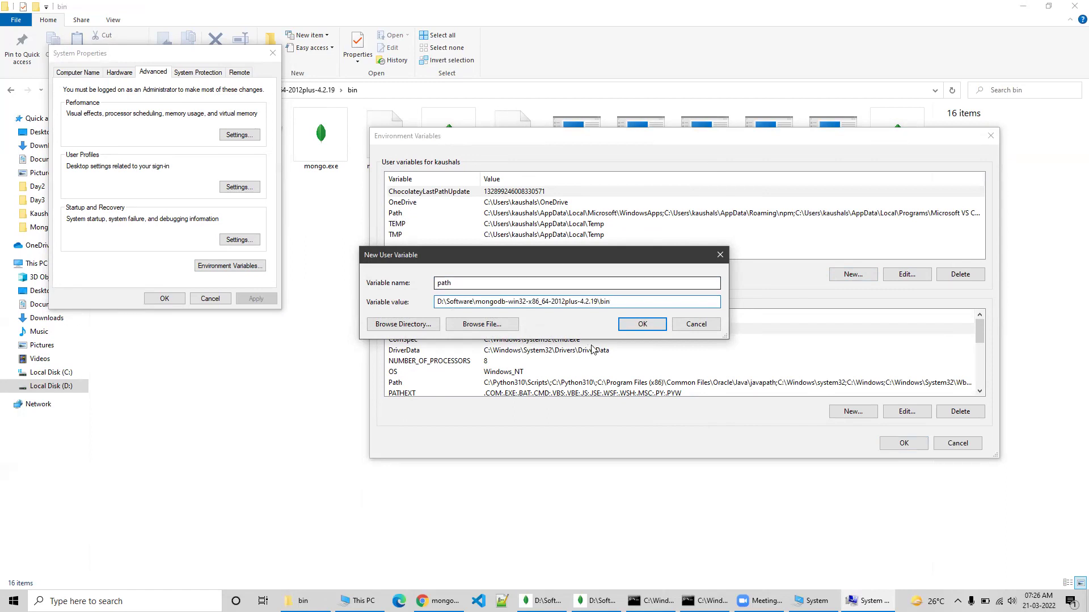
{"action": "left_click", "coordinate": [636, 324]}
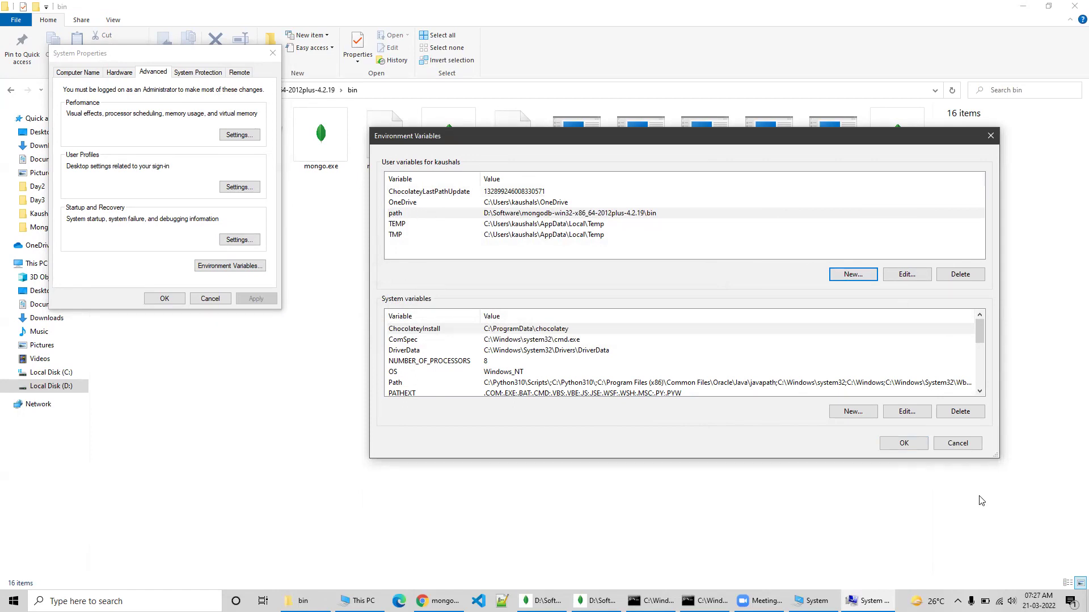
{"action": "left_click", "coordinate": [958, 444]}
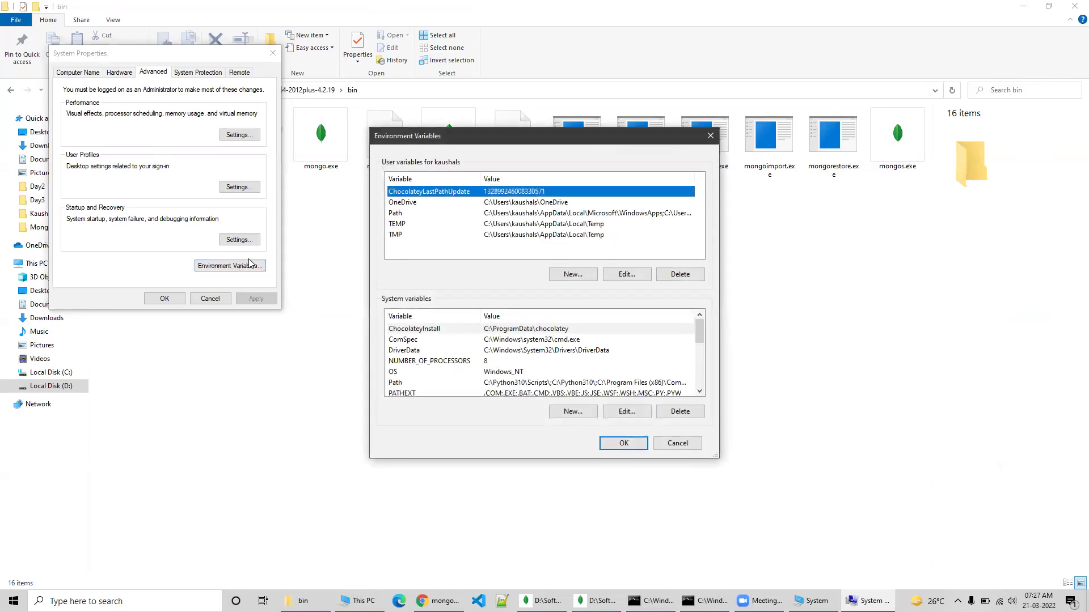
Add D:\Software\mongodb-win32-x86_64-2012plus-4.2.19\bin as a new entry in the existing Path user variable and save the system properties
{"action": "left_click", "coordinate": [440, 214]}
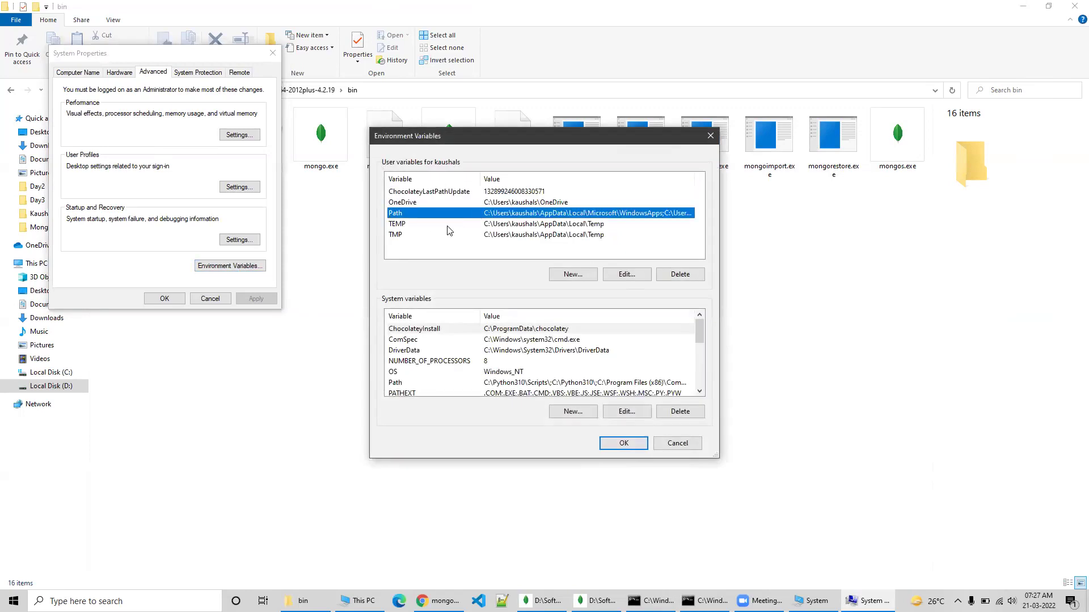
{"action": "double_click", "coordinate": [428, 217]}
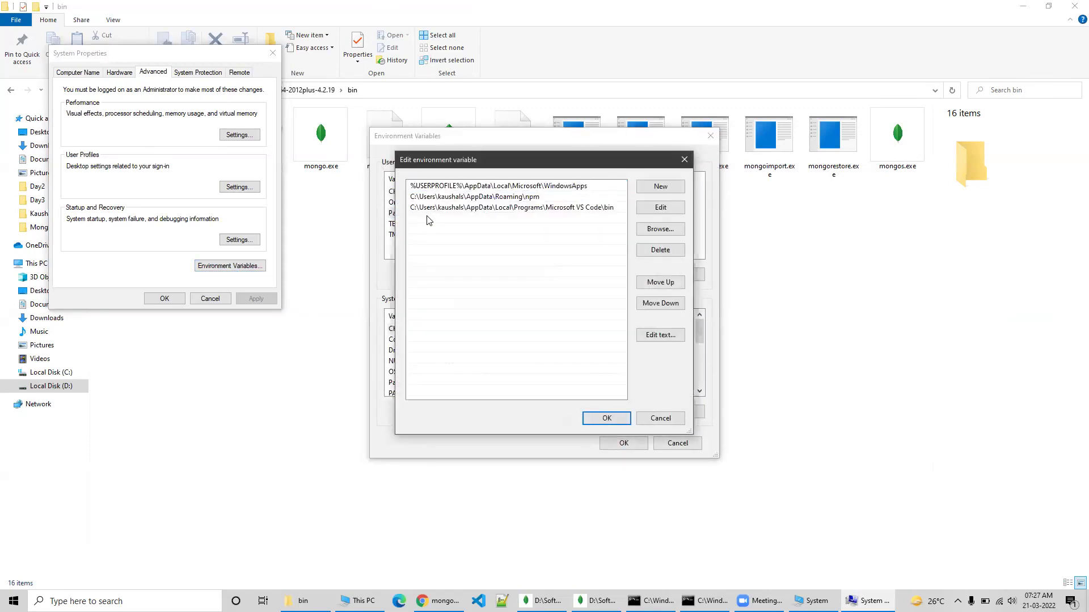
{"action": "double_click", "coordinate": [428, 220]}
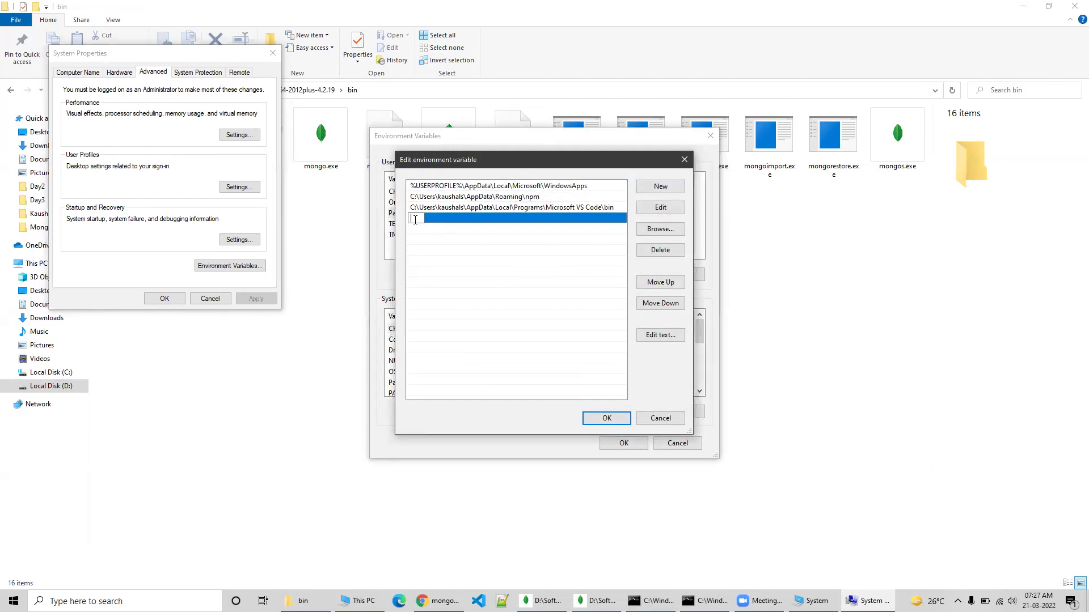
{"action": "type", "text": "D:\\Software\\mongodb-win32-x86_64-2012plus-4.2.19\\bin"}
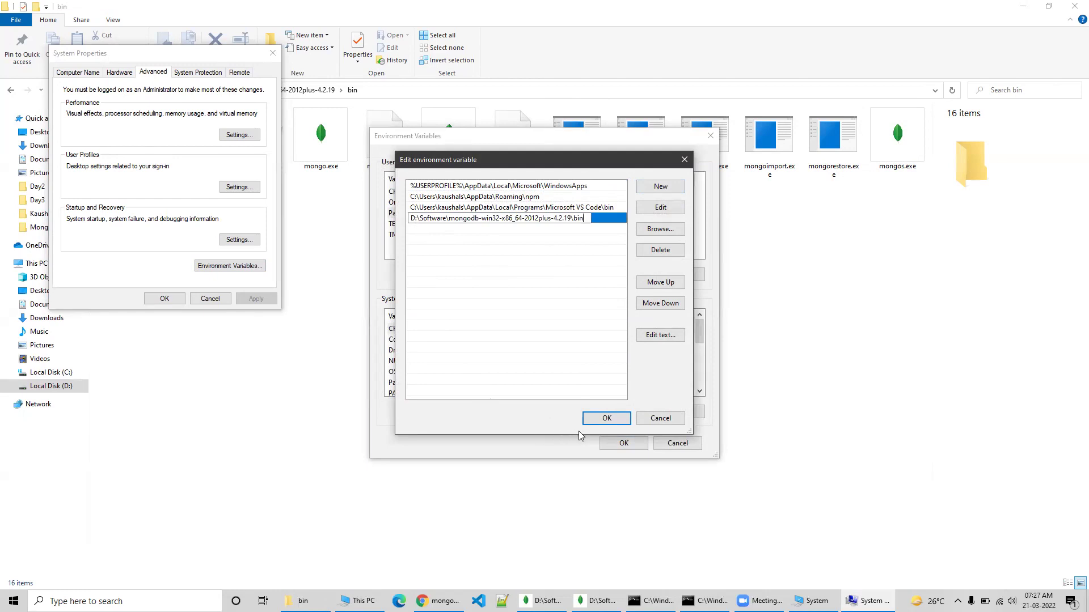
{"action": "left_click", "coordinate": [600, 420]}
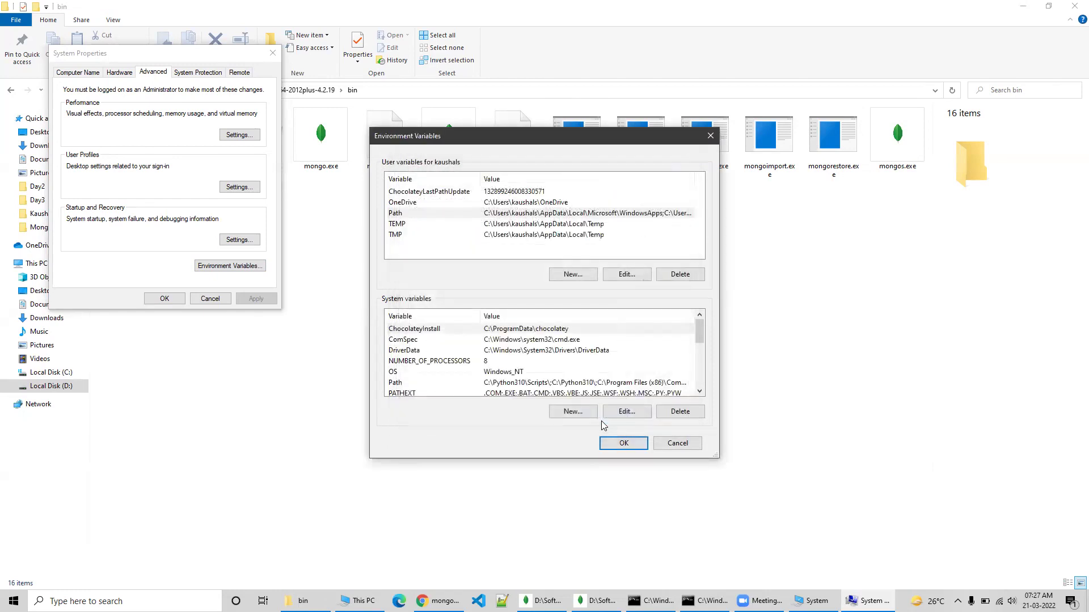
{"action": "left_click", "coordinate": [627, 442]}
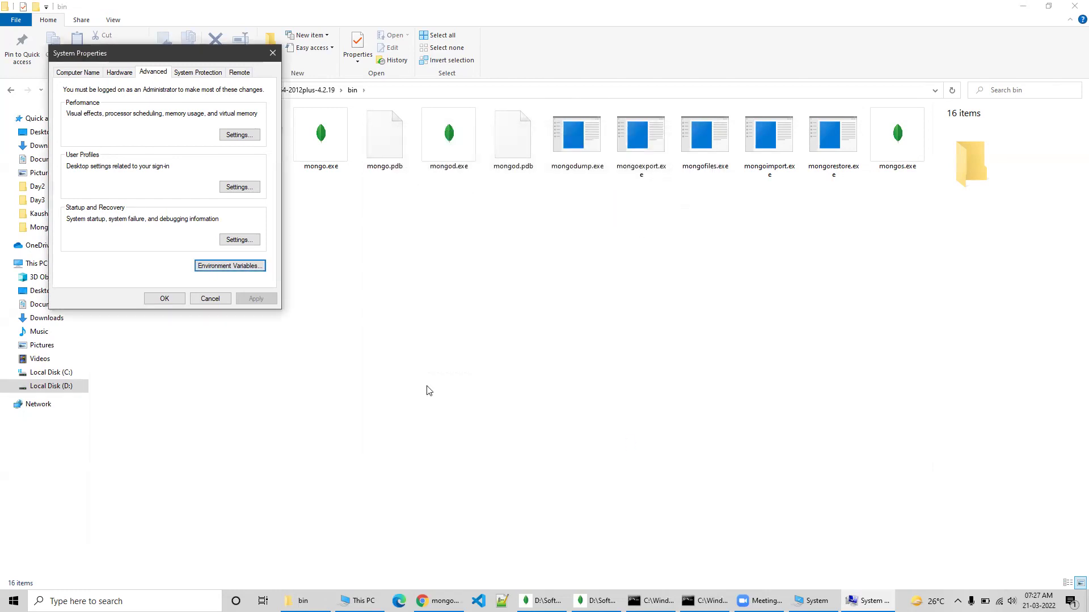
{"action": "left_click", "coordinate": [164, 299]}
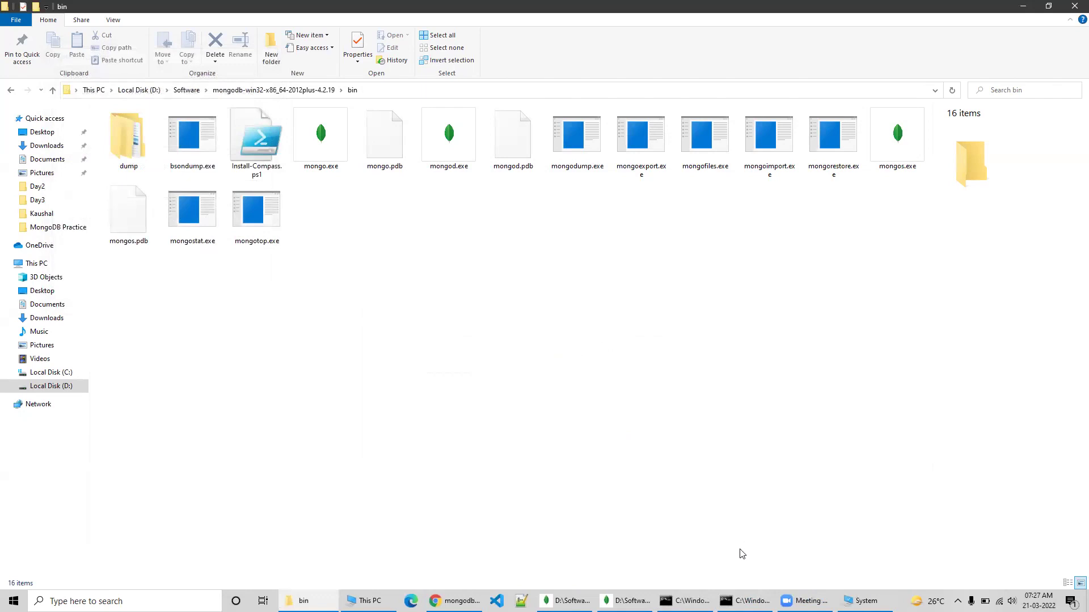
Close both open command prompt windows, including the one running the mongo session connected to the Atlas cluster
{"action": "left_click", "coordinate": [744, 601]}
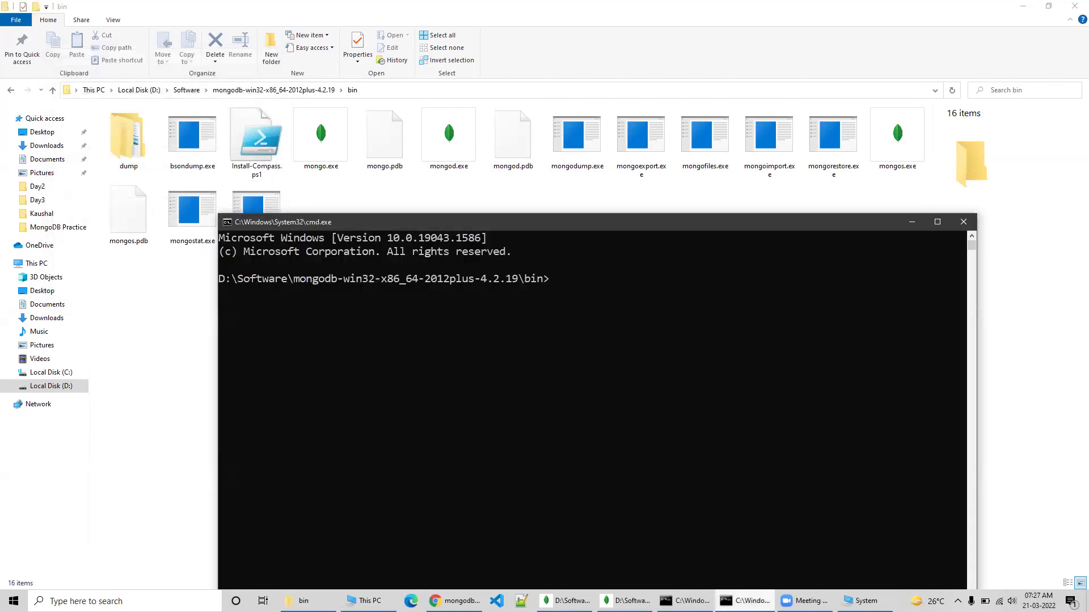
{"action": "left_click", "coordinate": [963, 222]}
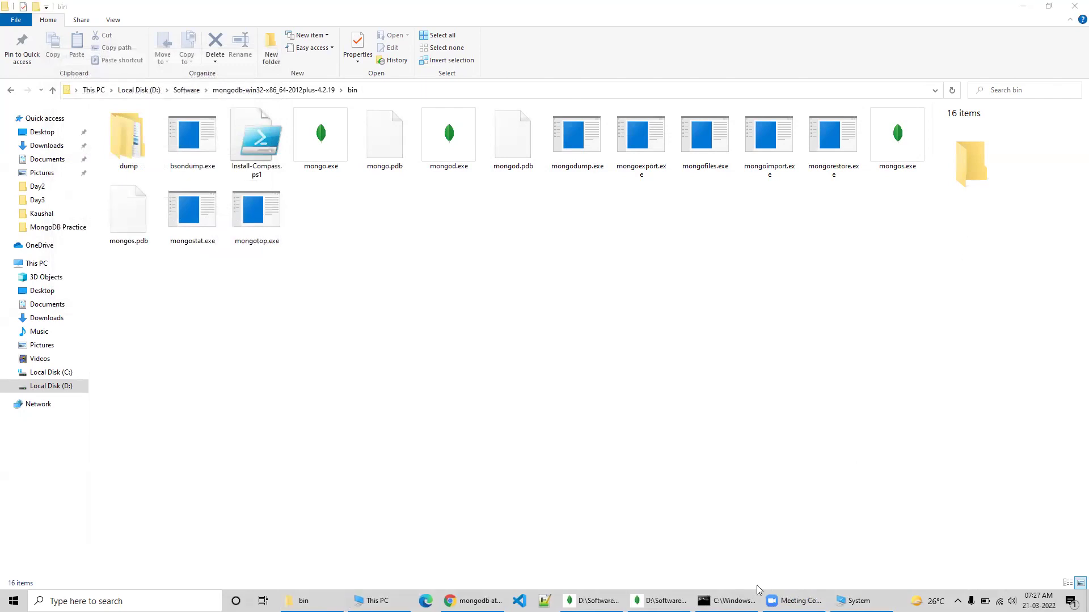
{"action": "left_click", "coordinate": [729, 601]}
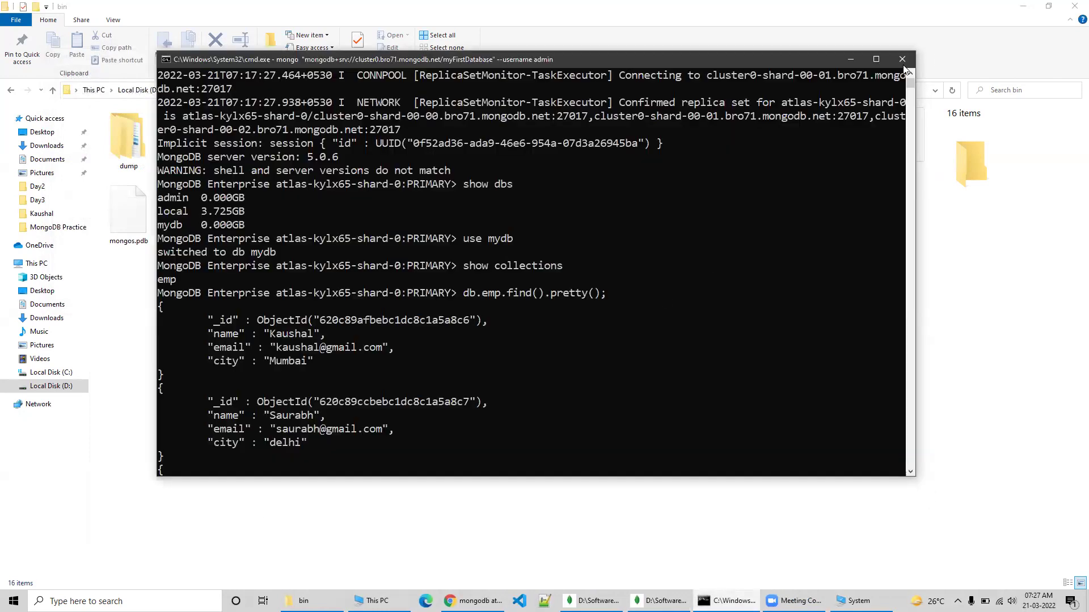
{"action": "left_click", "coordinate": [901, 60]}
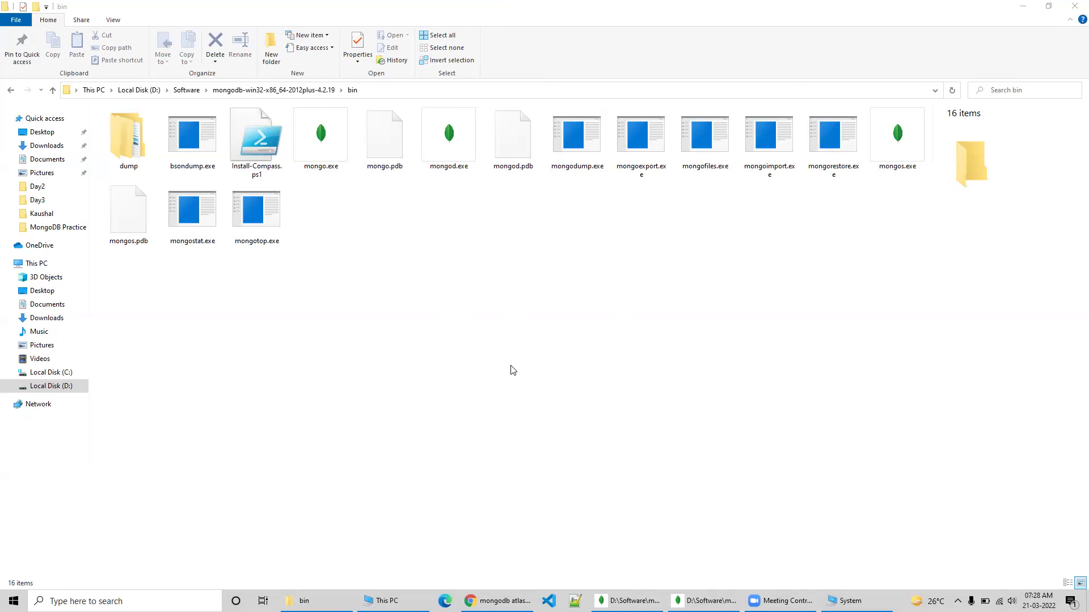
Close the MongoDB bin folder window, the System information window and the This PC window
{"action": "left_click", "coordinate": [1073, 8]}
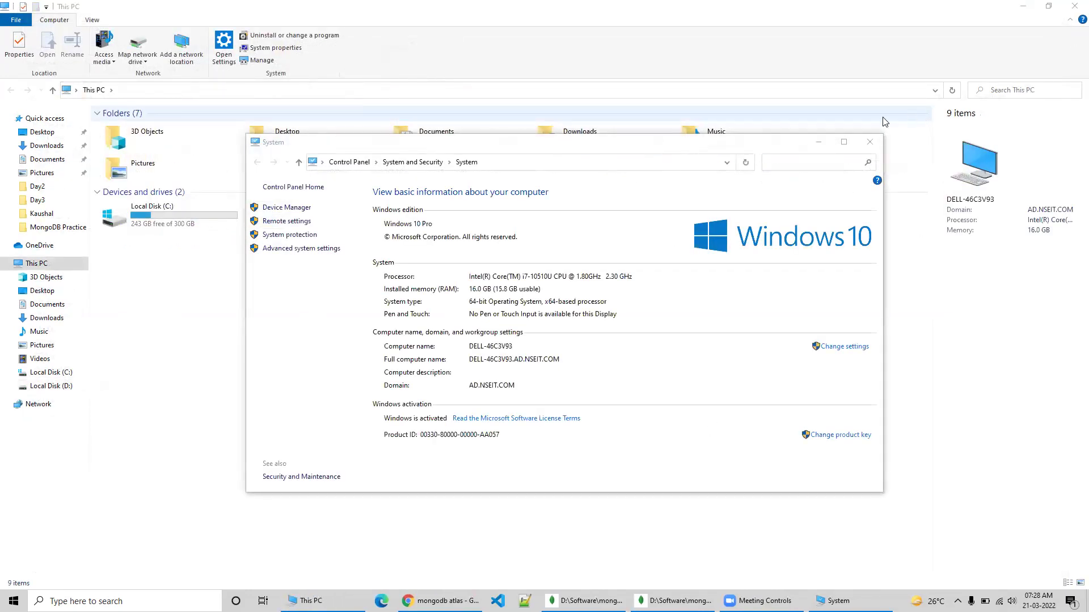
{"action": "left_click", "coordinate": [869, 142]}
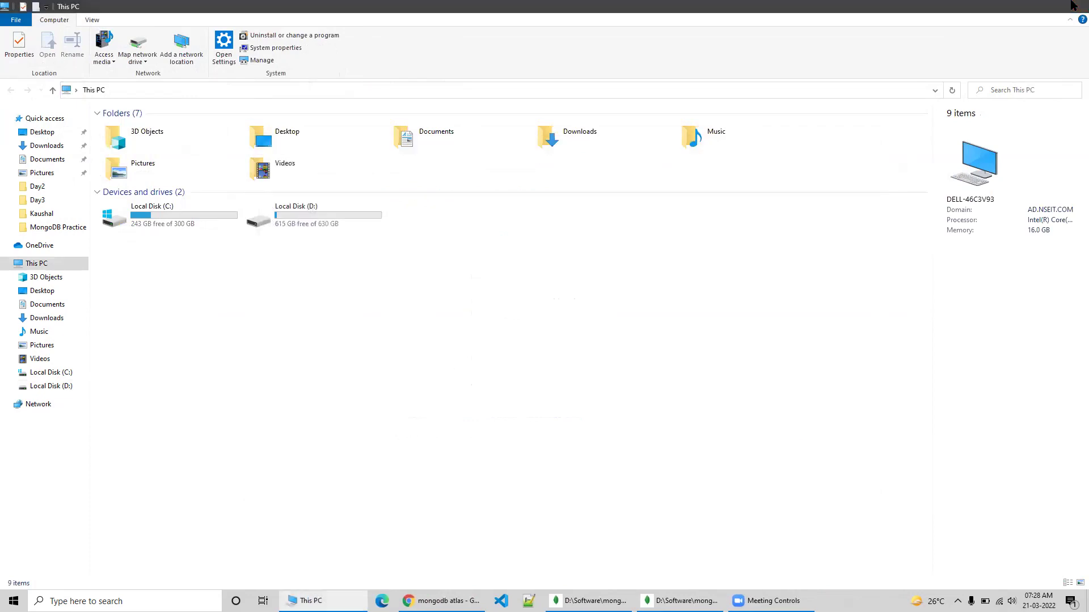
{"action": "left_click", "coordinate": [1072, 5]}
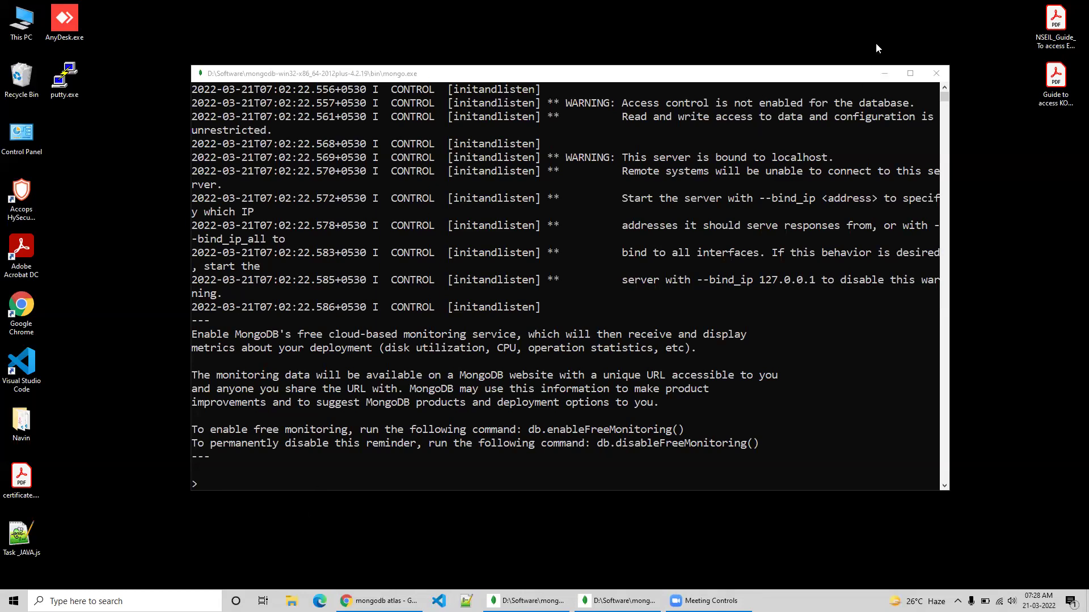
Close the local mongo.exe shell window and the mongod.exe server window
{"action": "left_click", "coordinate": [939, 74]}
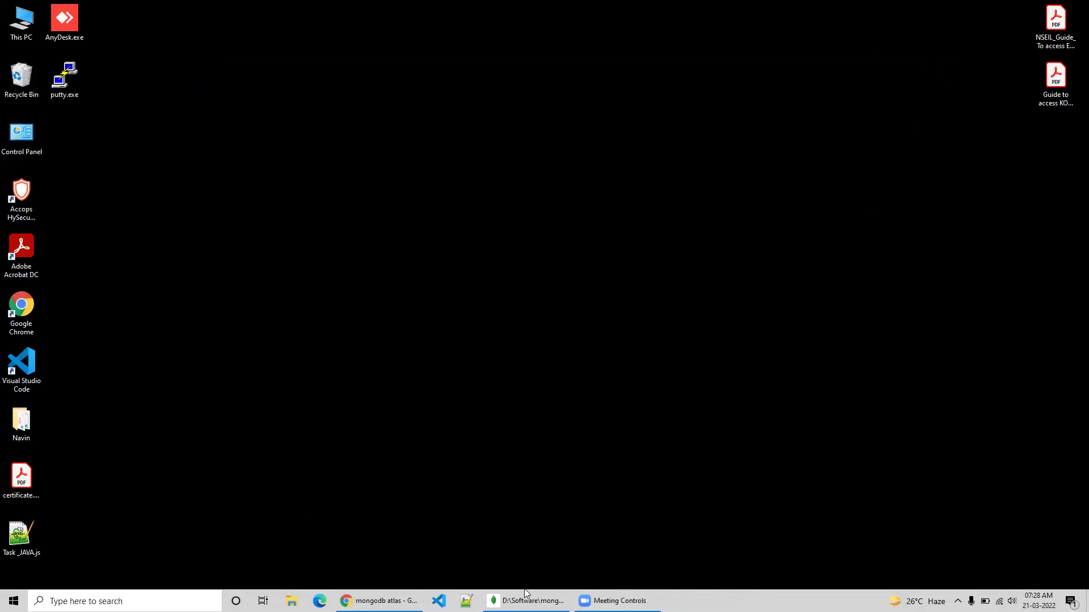
{"action": "key", "text": "alt+Tab"}
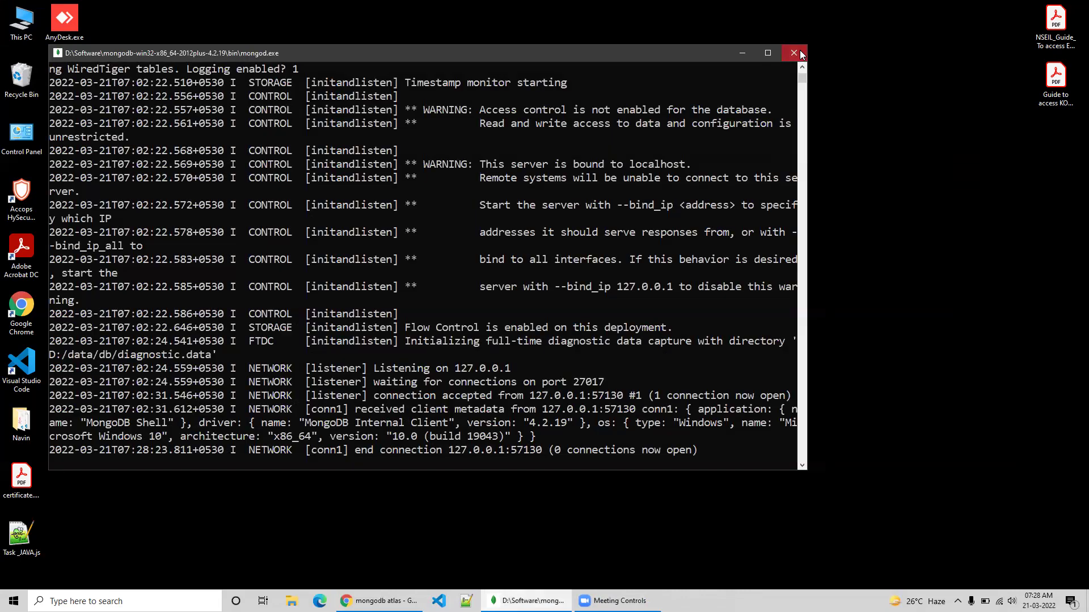
{"action": "left_click", "coordinate": [797, 53]}
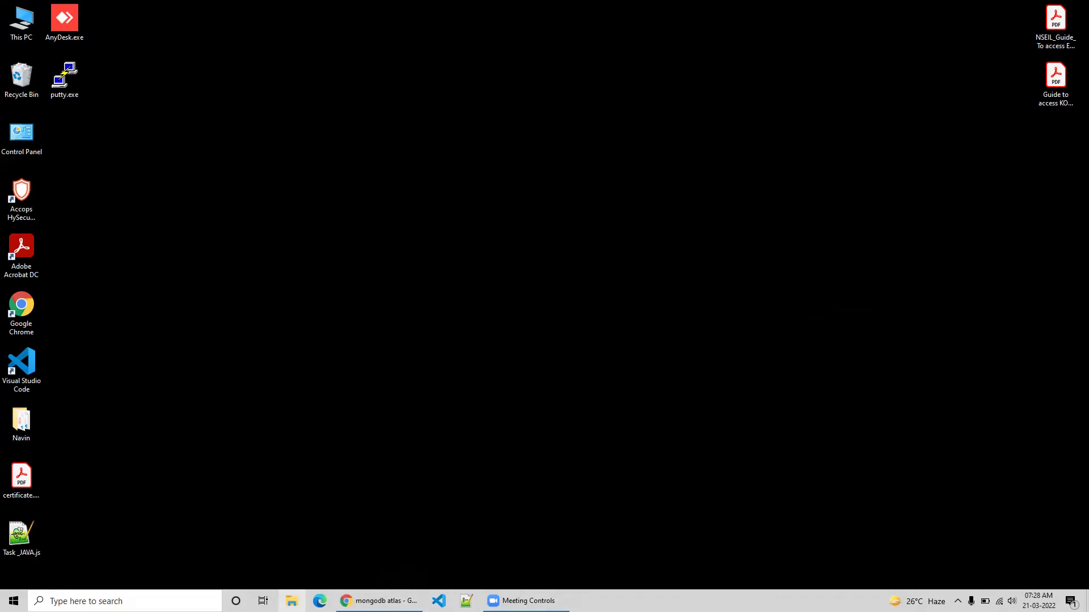
Open Local Disk (D:) in a new File Explorer window and look through its folders, including NSEIT MEAN
{"action": "left_click", "coordinate": [292, 600]}
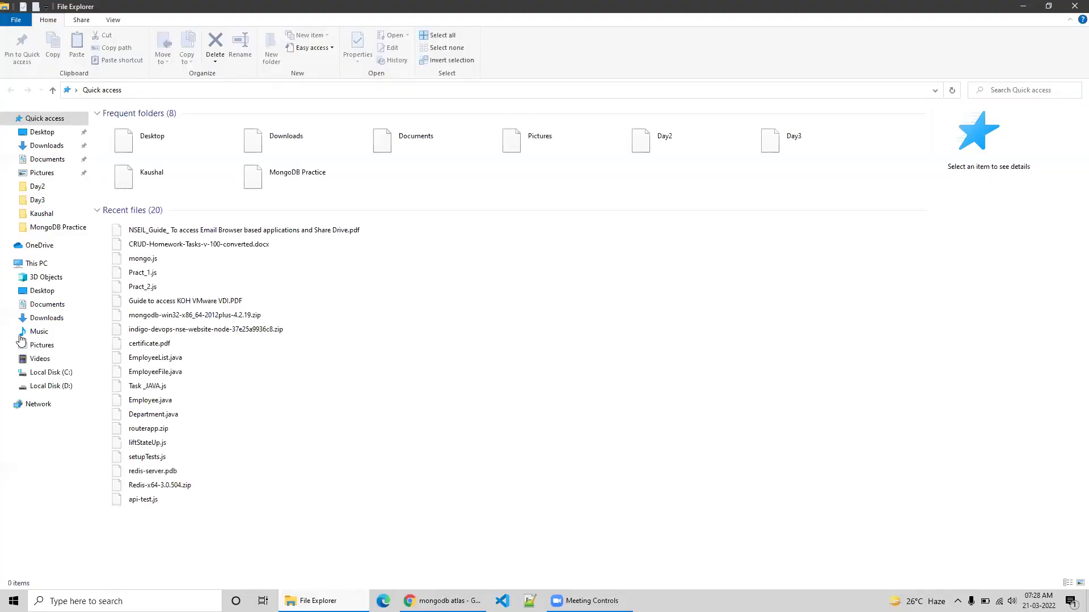
{"action": "left_click", "coordinate": [51, 385]}
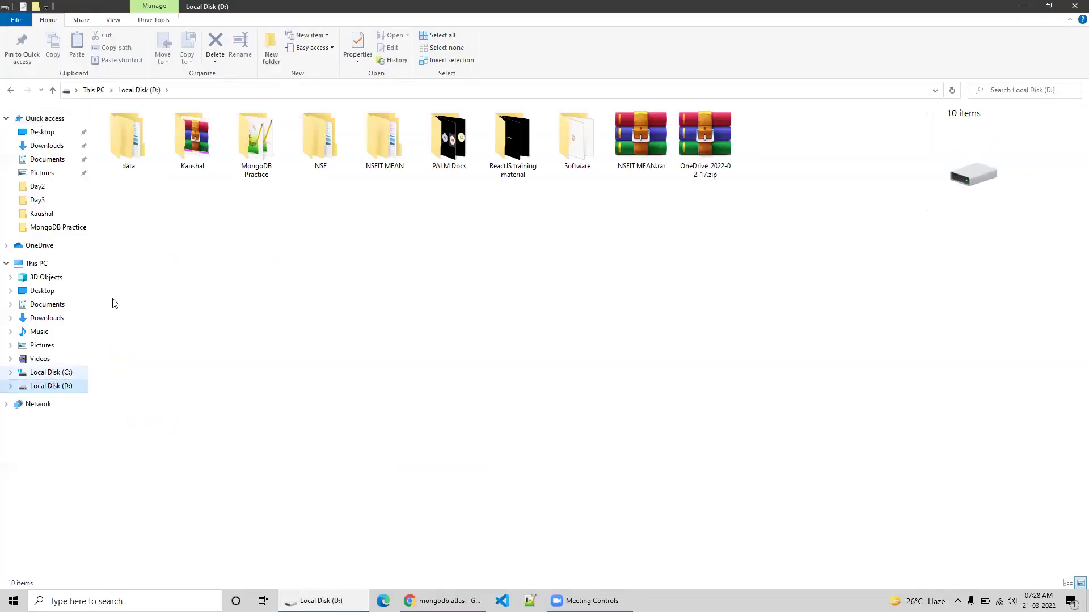
{"action": "double_click", "coordinate": [215, 147]}
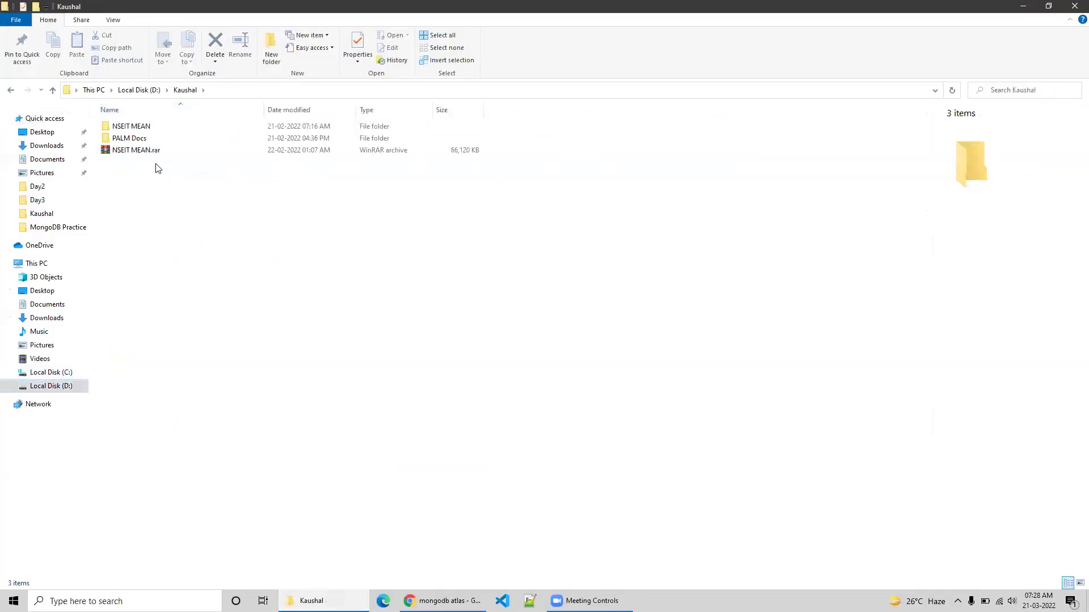
{"action": "left_click", "coordinate": [136, 152]}
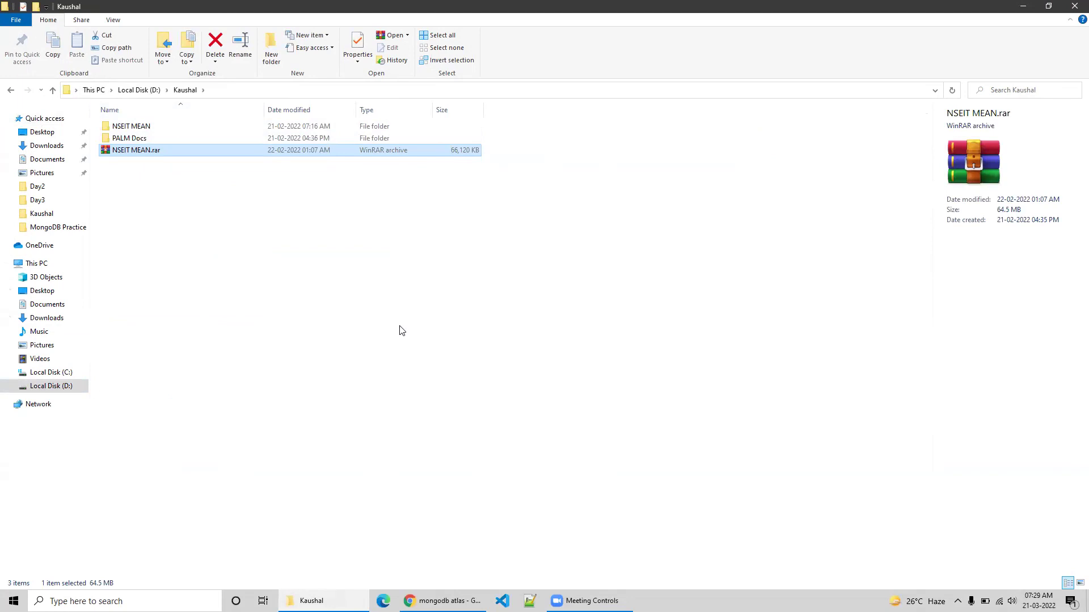
{"action": "left_click", "coordinate": [147, 93]}
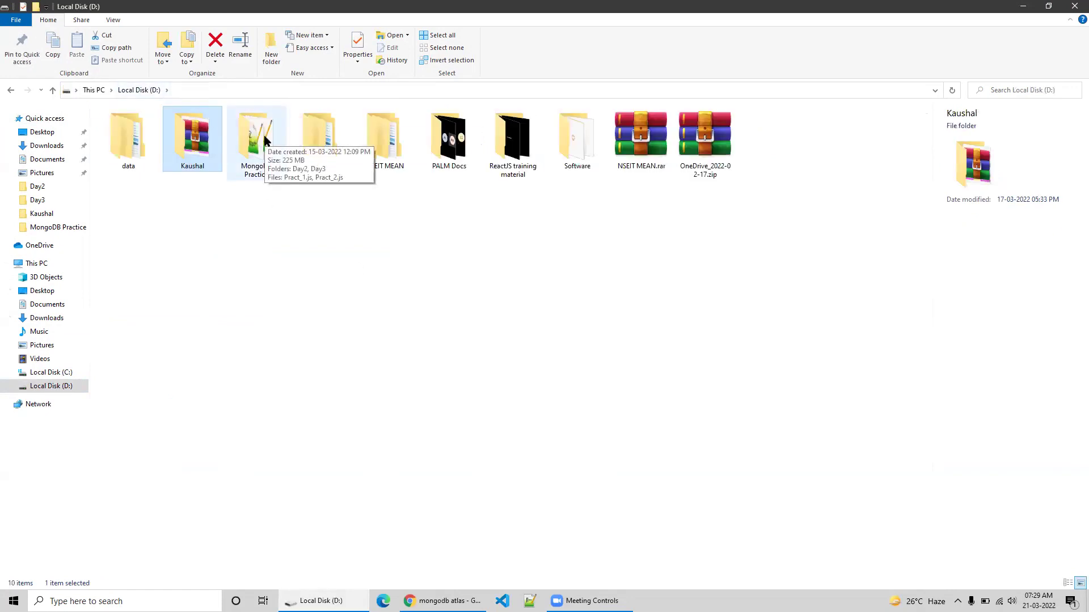
{"action": "double_click", "coordinate": [398, 133]}
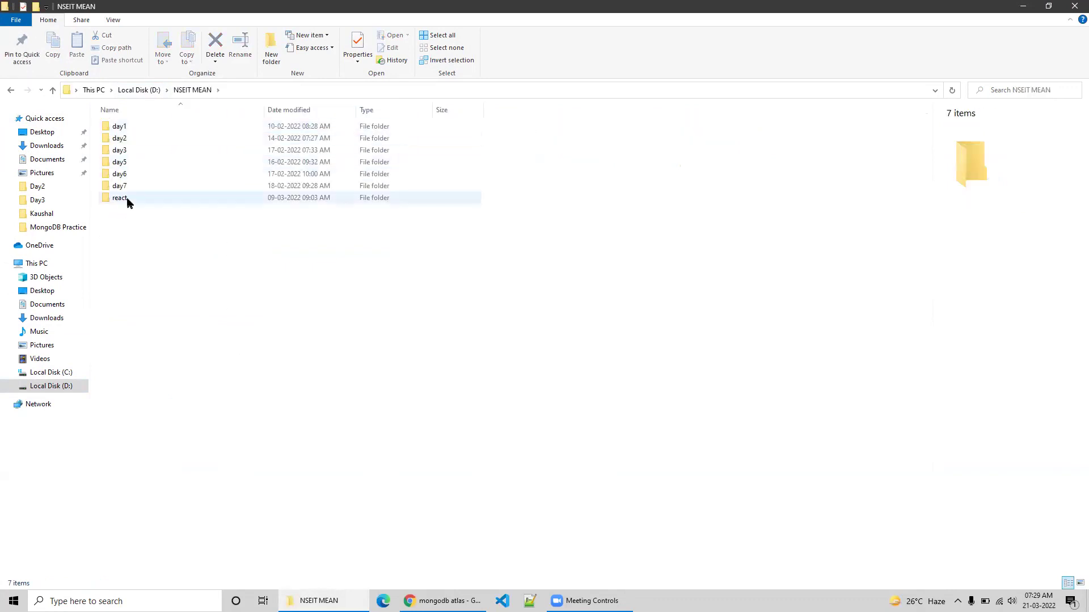
{"action": "left_click", "coordinate": [136, 90]}
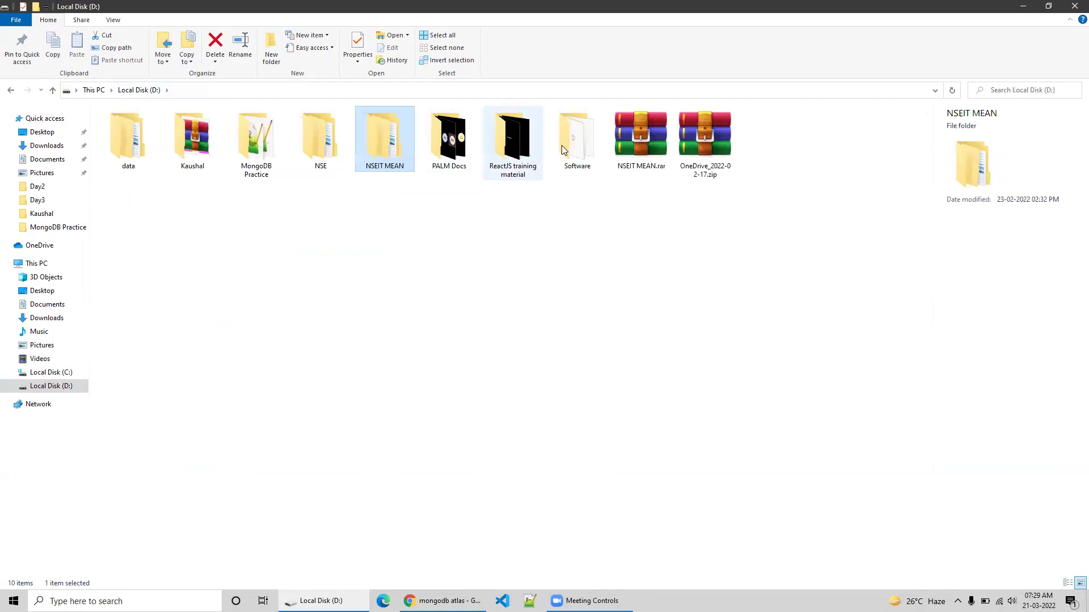
Copy the aggregation.zip archive from the Day2 folder inside MongoDB Practice on Local Disk (D:)
{"action": "double_click", "coordinate": [251, 157]}
{"action": "double_click", "coordinate": [131, 143]}
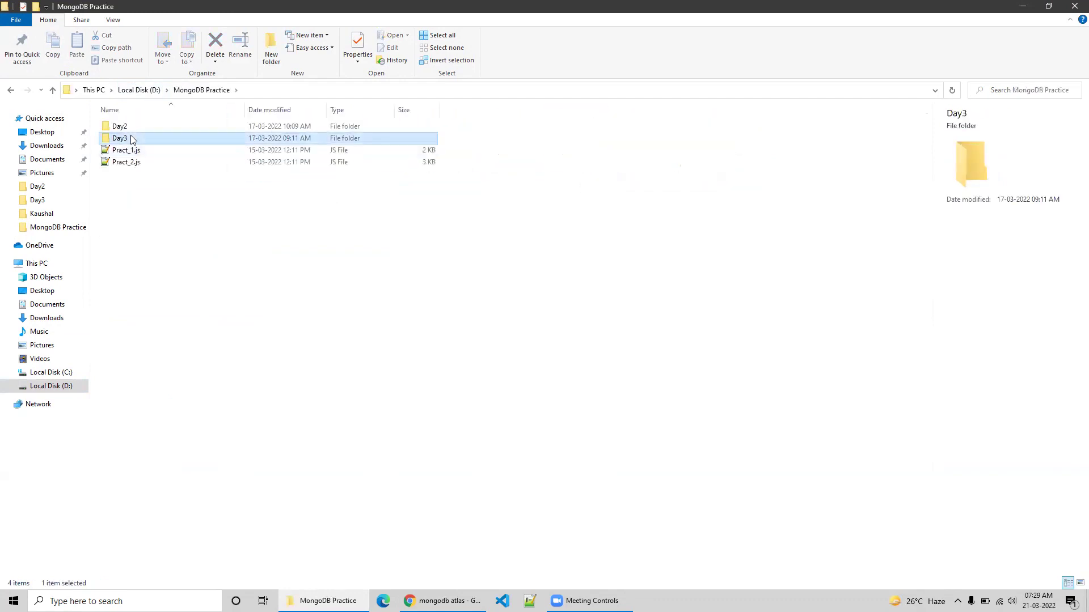
{"action": "left_click", "coordinate": [200, 89]}
{"action": "double_click", "coordinate": [135, 125]}
{"action": "left_click", "coordinate": [142, 140]}
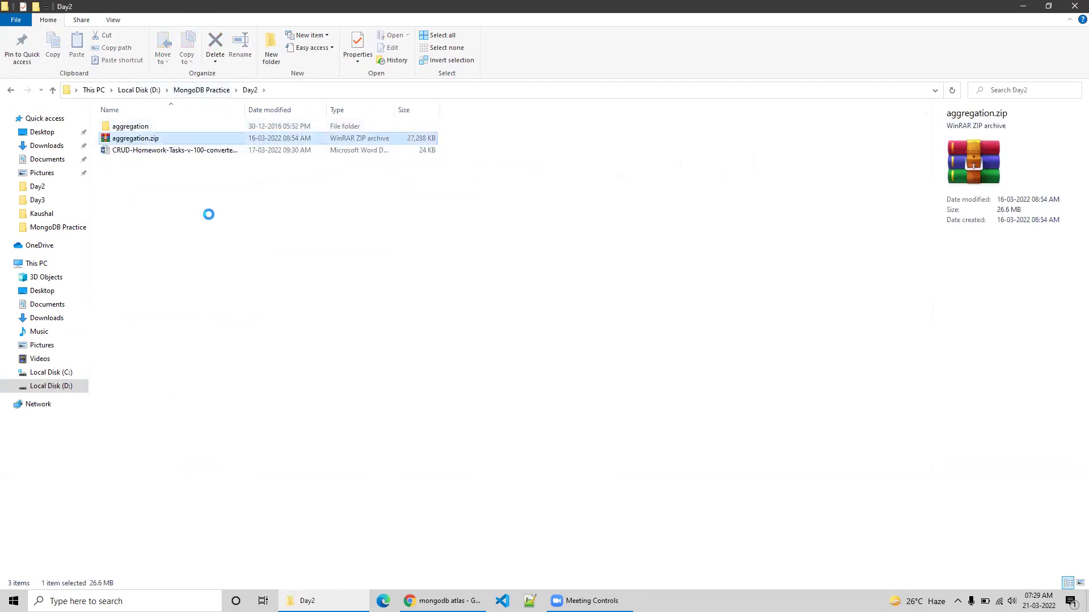
{"action": "left_click", "coordinate": [441, 443]}
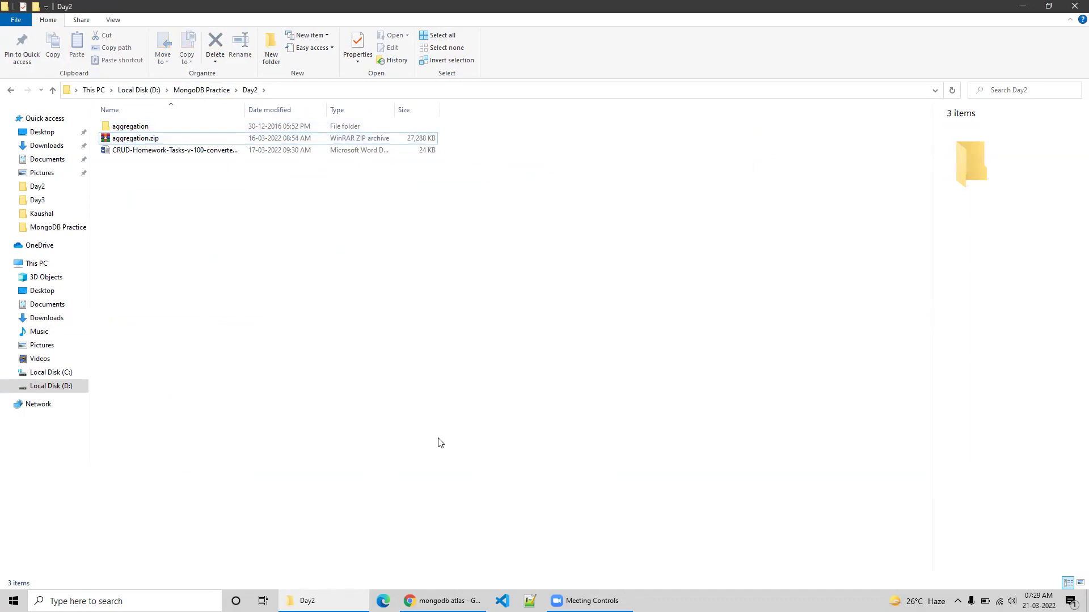
{"action": "right_click", "coordinate": [142, 141]}
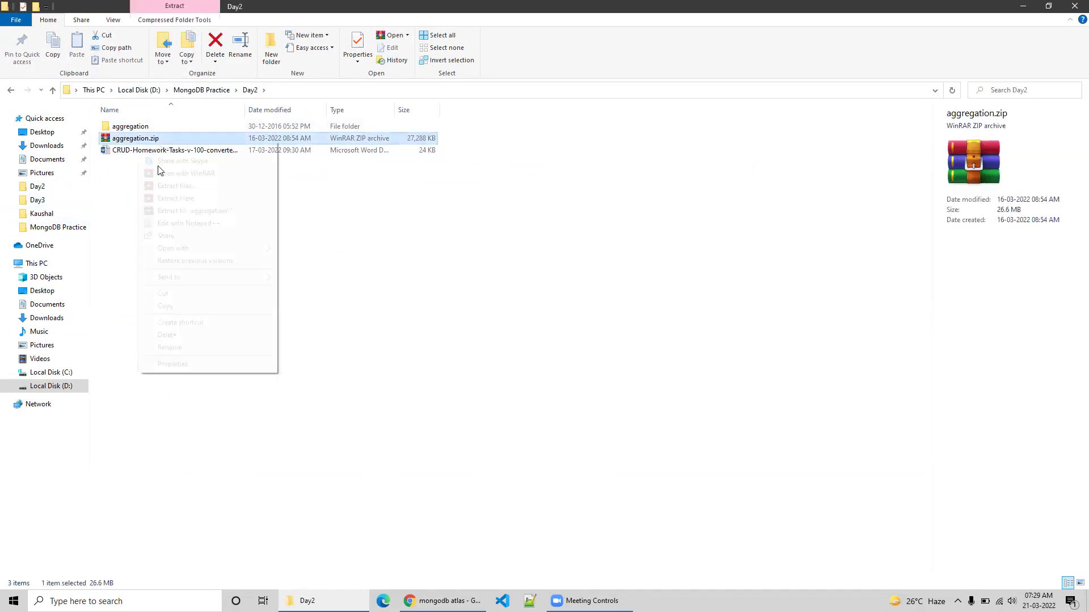
{"action": "left_click", "coordinate": [206, 307]}
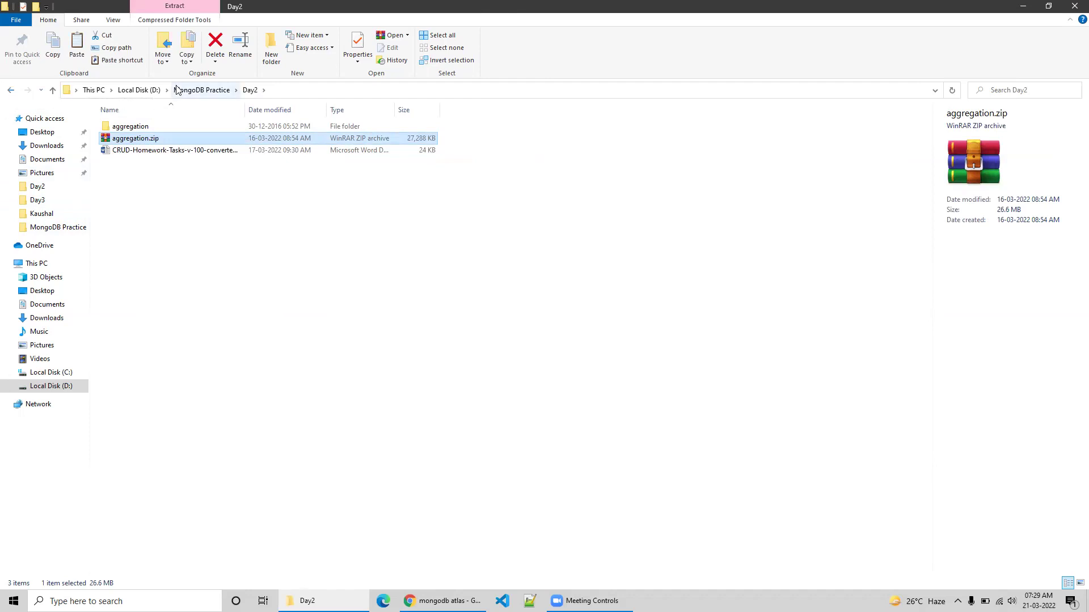
Create a new folder named Day4 inside the MongoDB Practice folder on Local Disk (D:)
{"action": "left_click", "coordinate": [194, 92]}
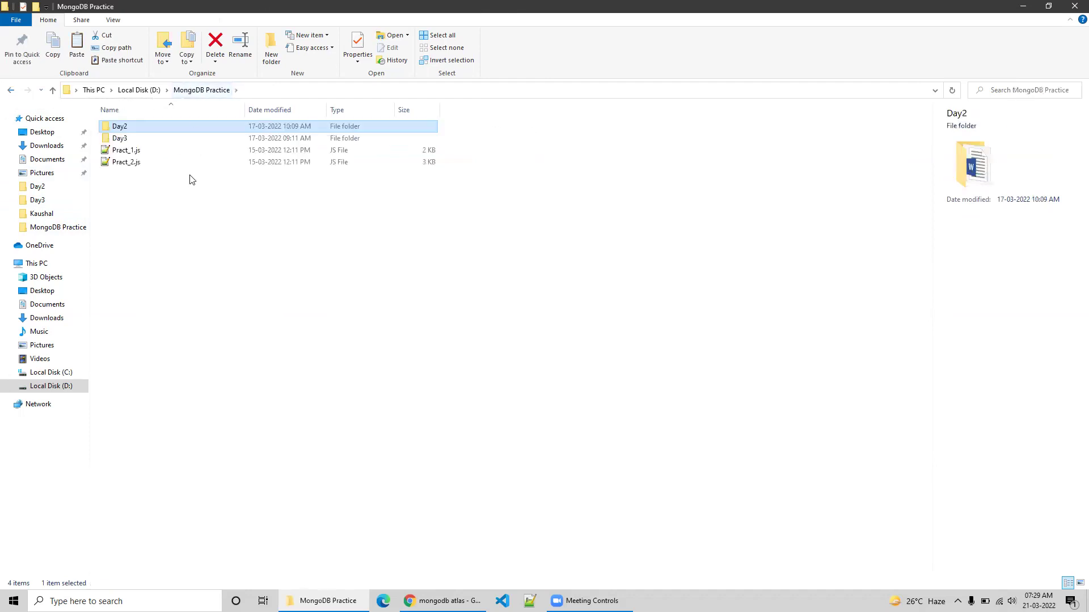
{"action": "right_click", "coordinate": [173, 261]}
{"action": "mouse_move", "coordinate": [287, 391]}
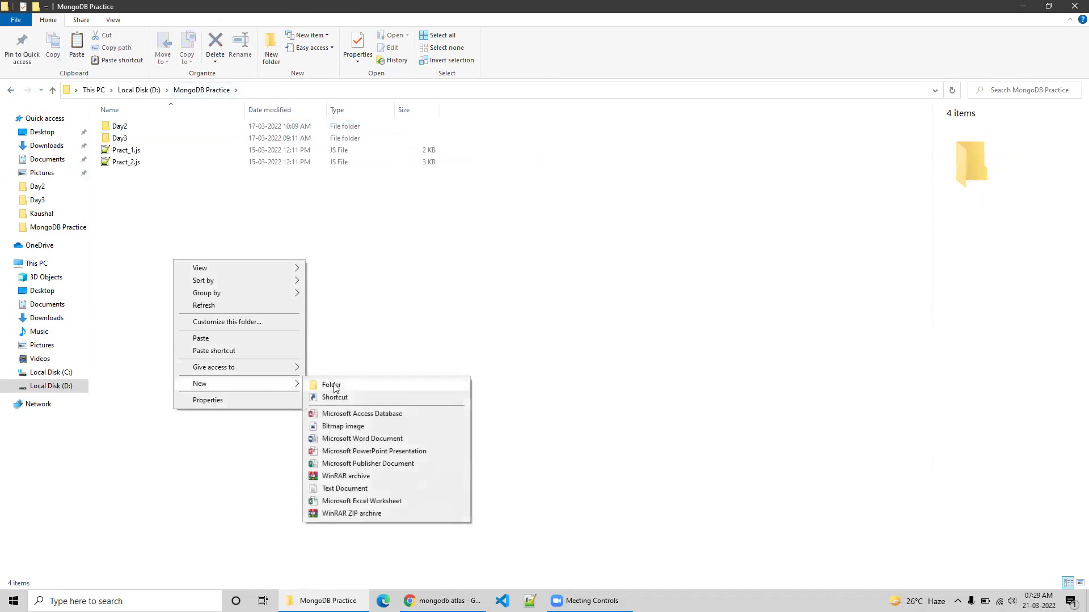
{"action": "left_click", "coordinate": [334, 387]}
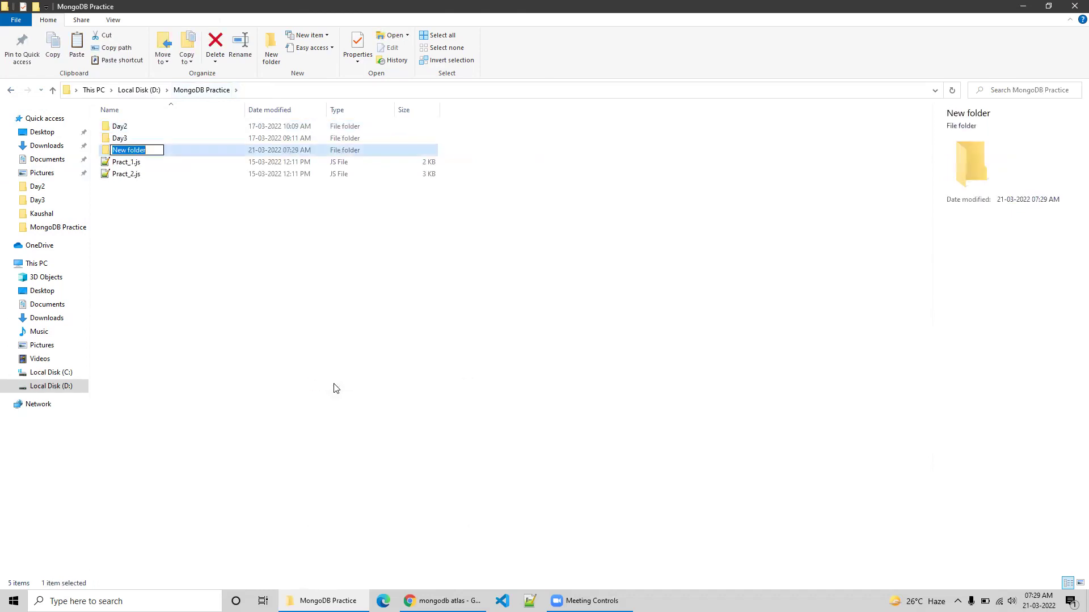
{"action": "type", "text": "Day4"}
{"action": "left_click", "coordinate": [410, 428]}
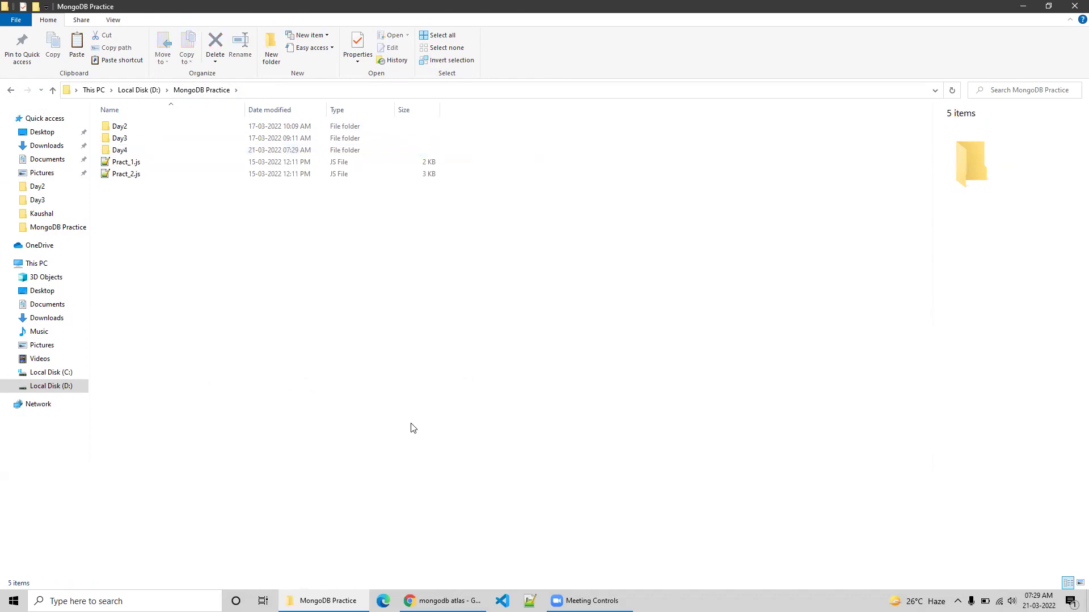
Paste the copied aggregation.zip archive into the Day4 folder
{"action": "double_click", "coordinate": [140, 151]}
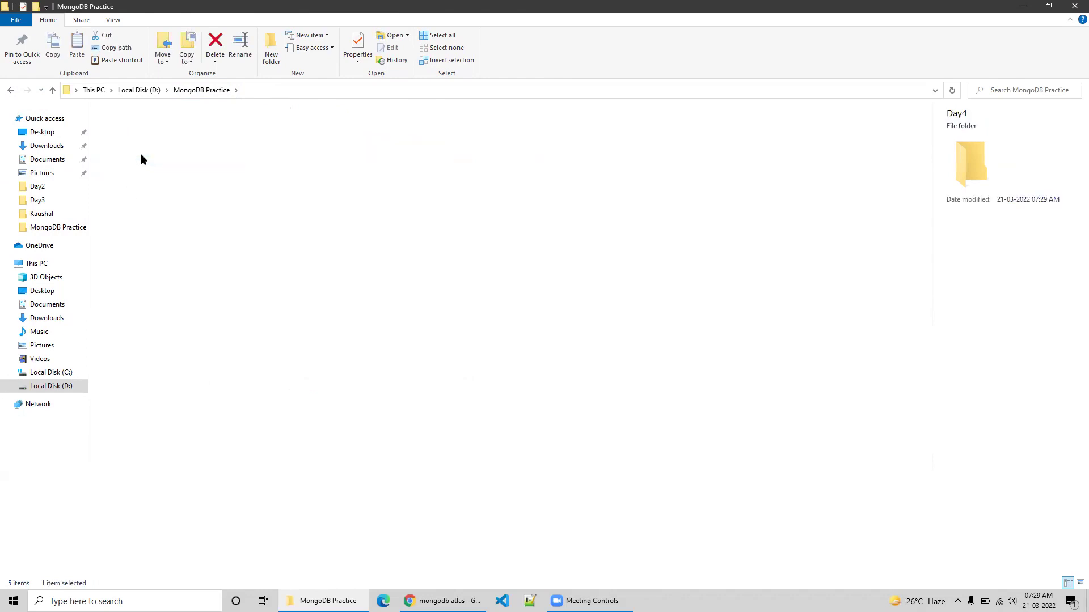
{"action": "right_click", "coordinate": [156, 200]}
{"action": "left_click", "coordinate": [187, 279]}
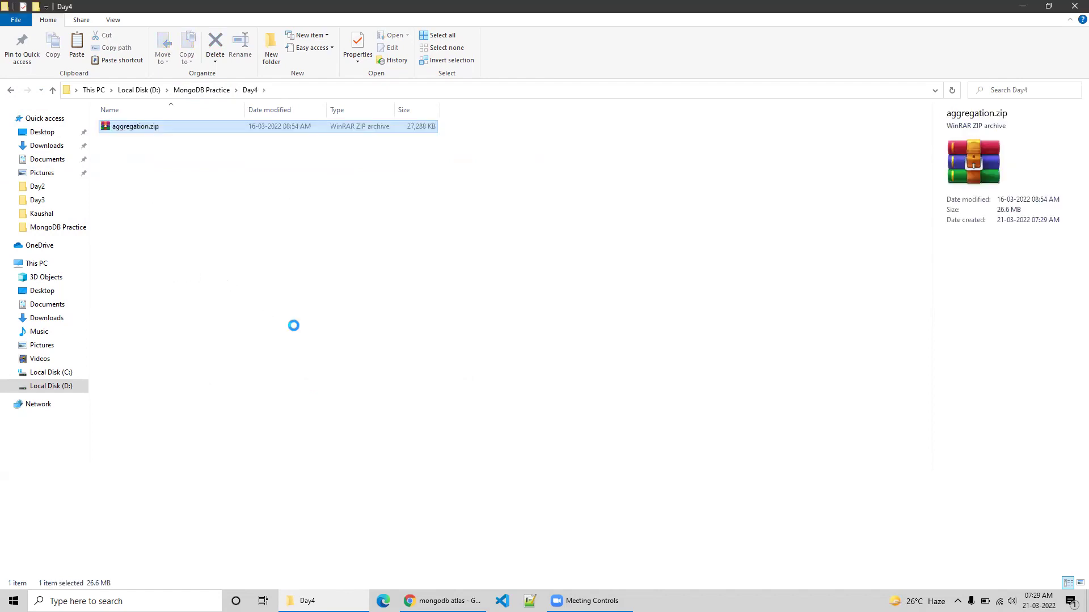
{"action": "left_click", "coordinate": [295, 330]}
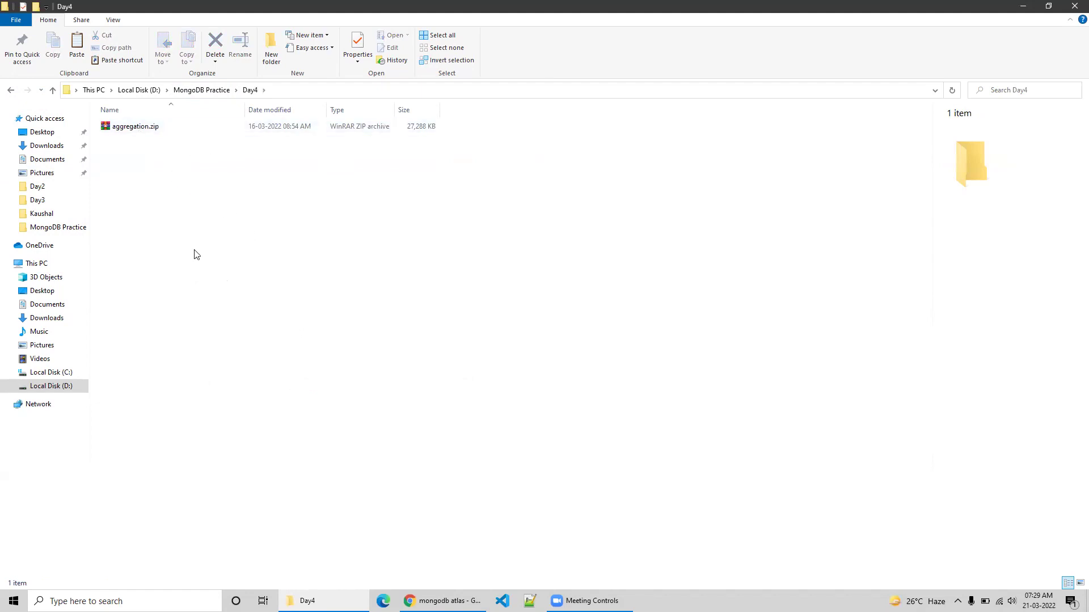
Open a command prompt in the Day4 folder and move its window clear of the file list
{"action": "left_click", "coordinate": [316, 96]}
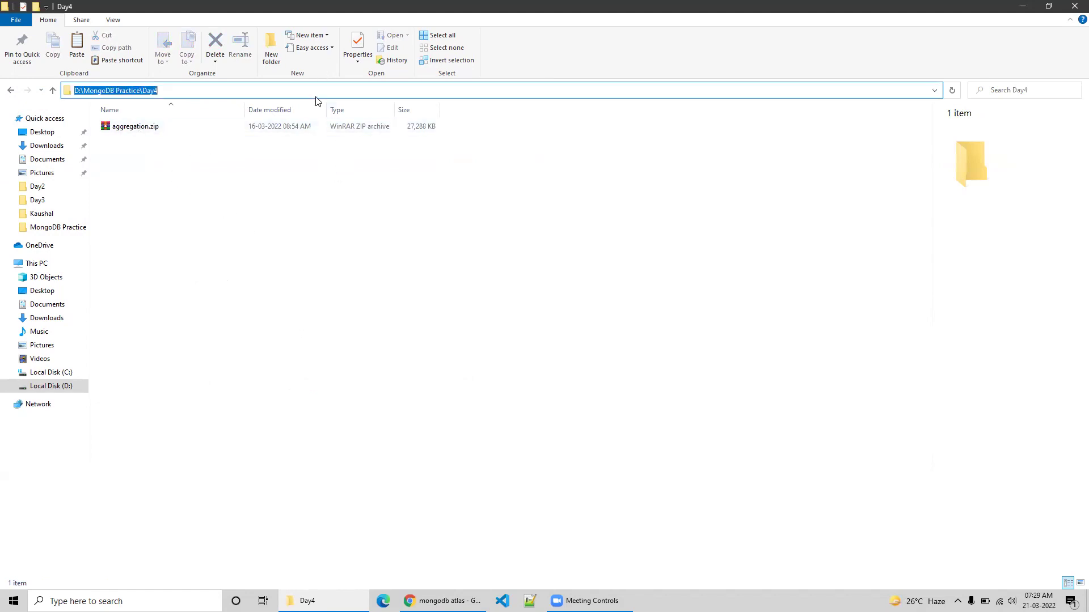
{"action": "type", "text": "cmd"}
{"action": "key", "text": "Return"}
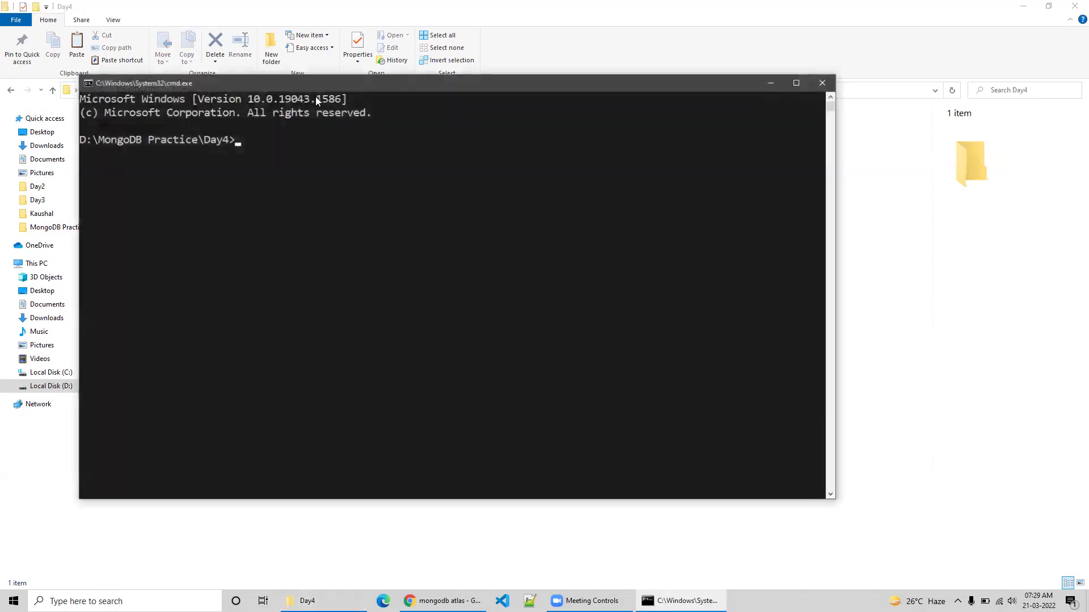
{"action": "left_click_drag", "start_coordinate": [340, 84], "coordinate": [558, 152]}
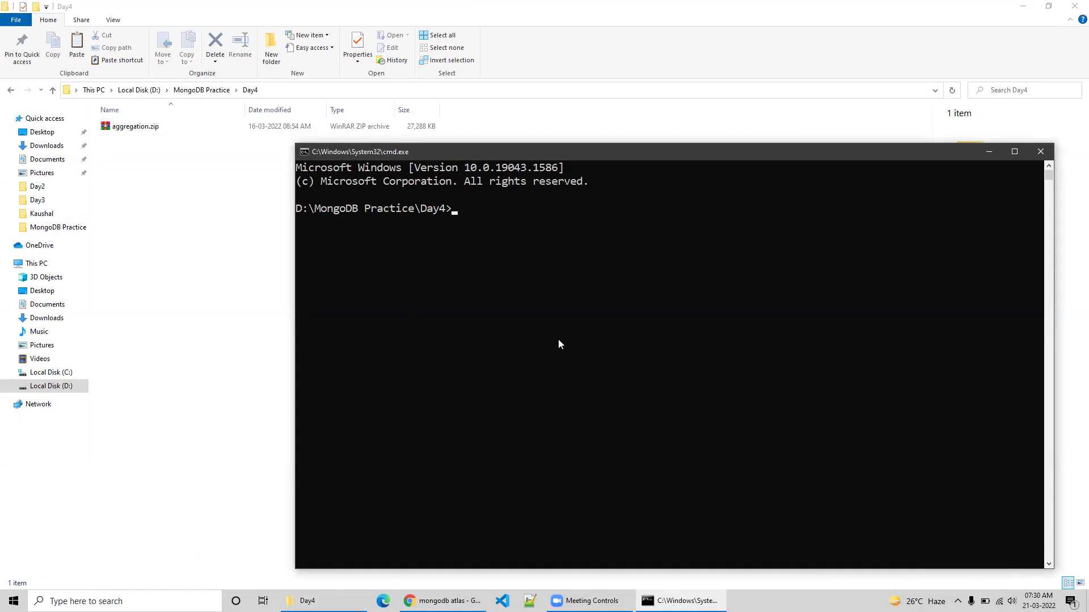
Start the MongoDB server from the Day4 command prompt with mongod and minimize its window
{"action": "type", "text": "mongo"}
{"action": "key", "text": "BackSpace"}
{"action": "key", "text": "BackSpace"}
{"action": "key", "text": "BackSpace"}
{"action": "key", "text": "BackSpace"}
{"action": "key", "text": "BackSpace"}
{"action": "type", "text": "mongod"}
{"action": "key", "text": "Return"}
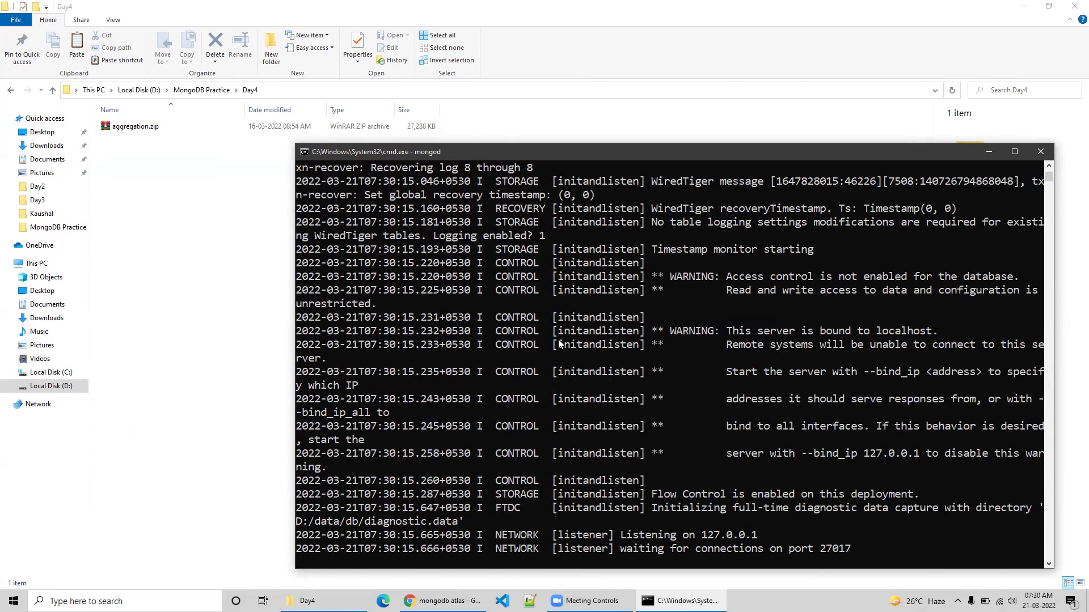
{"action": "left_click", "coordinate": [999, 154]}
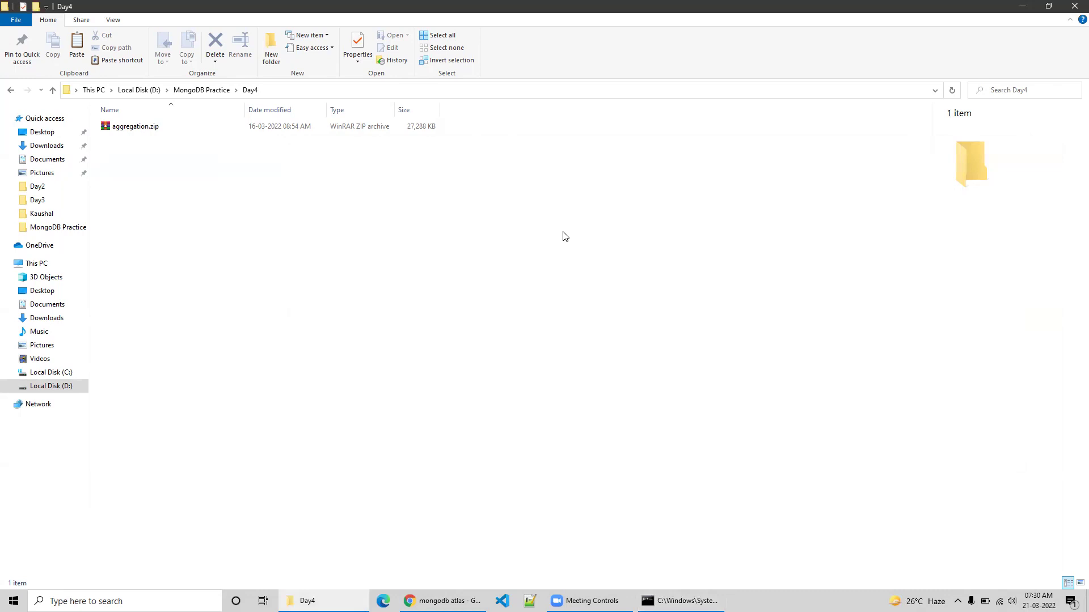
Open a second command prompt in the Day4 folder and place its window beside the file list
{"action": "left_click", "coordinate": [298, 92]}
{"action": "type", "text": "cmd"}
{"action": "key", "text": "Return"}
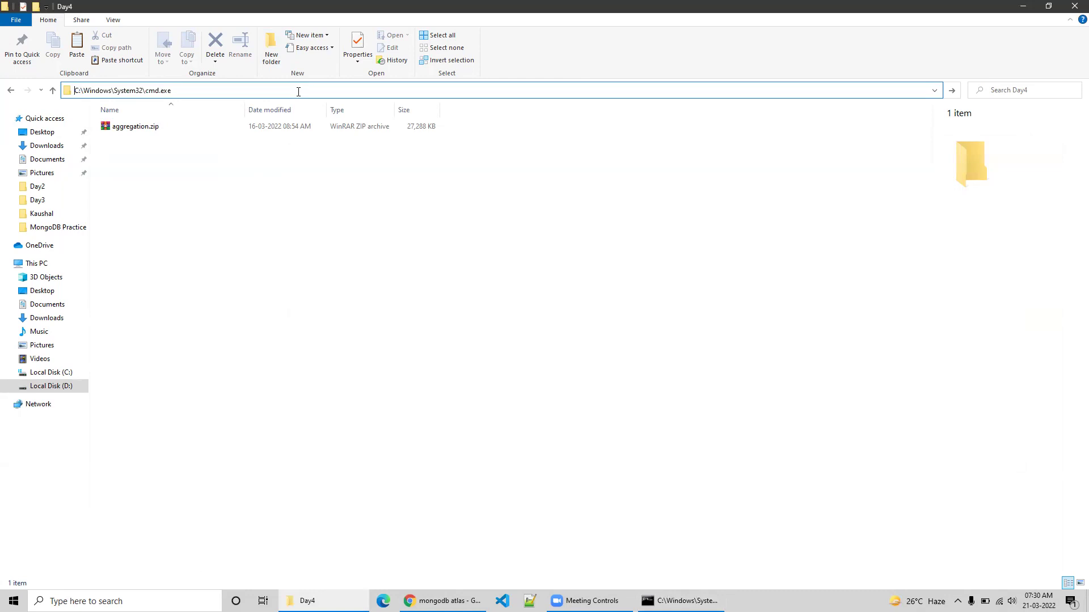
{"action": "left_click_drag", "start_coordinate": [351, 113], "coordinate": [549, 141]}
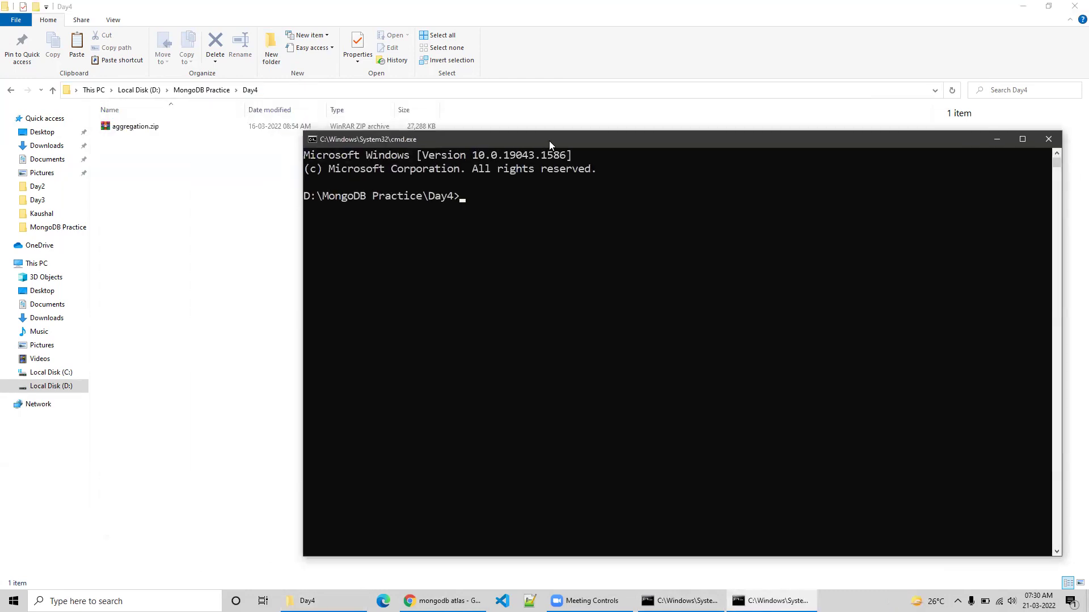
Write a mongofiles -d mydb put command for the aggregation archive at the Day4 prompt
{"action": "type", "text": "mongo"}
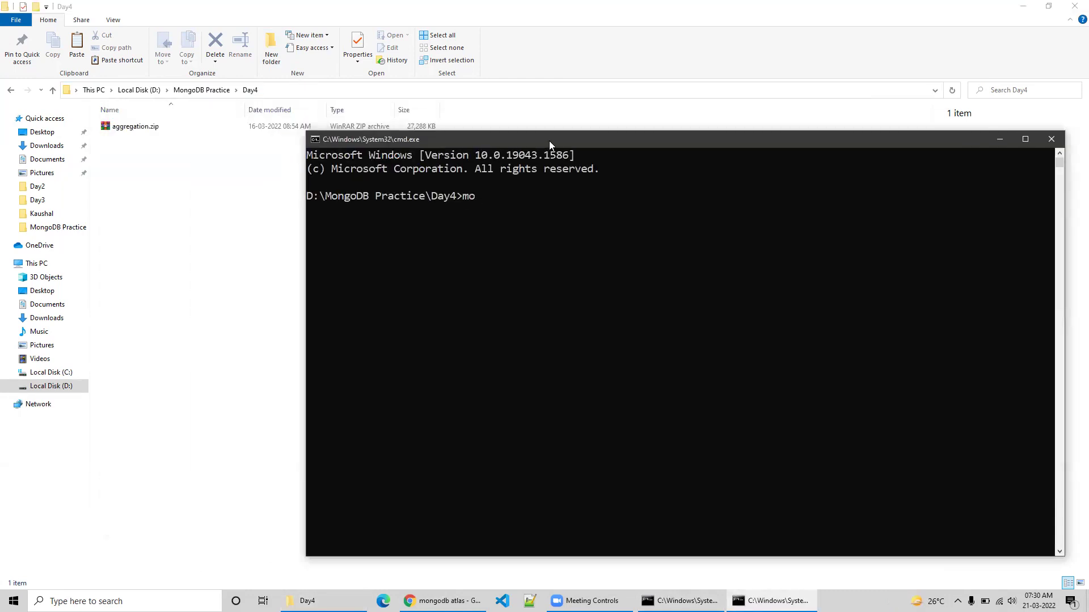
{"action": "type", "text": "files"}
{"action": "type", "text": "-d"}
{"action": "type", "text": "mydb"}
{"action": "type", "text": "put "}
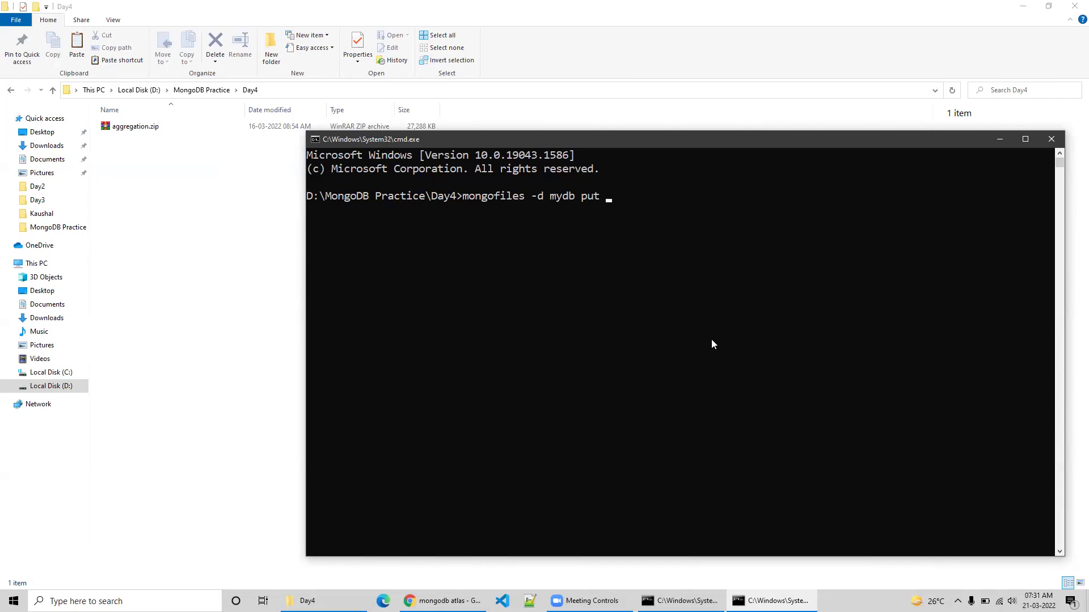
{"action": "type", "text": "aggregation"}
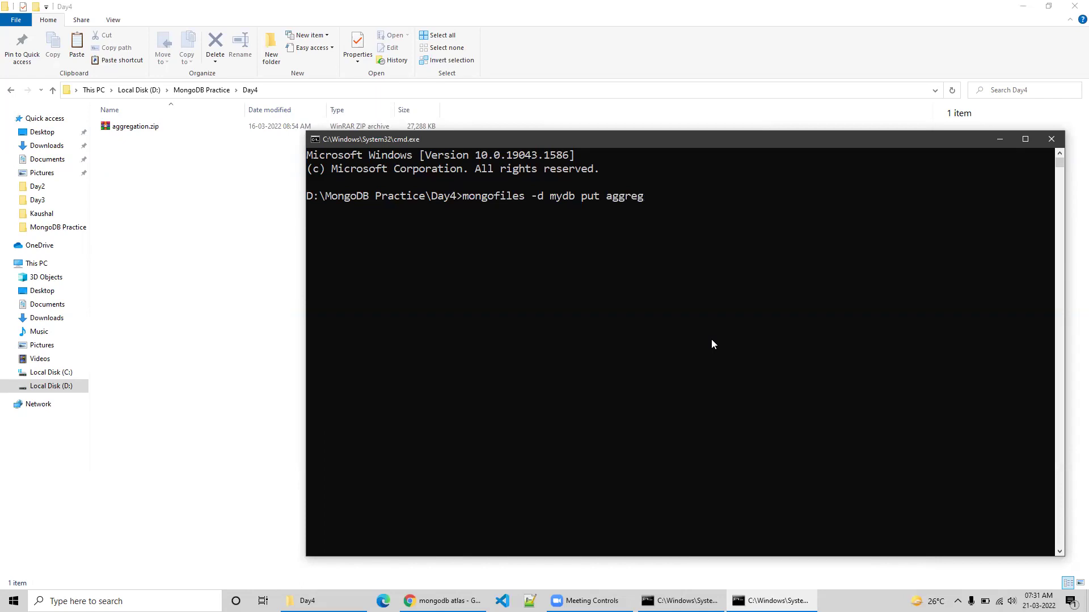